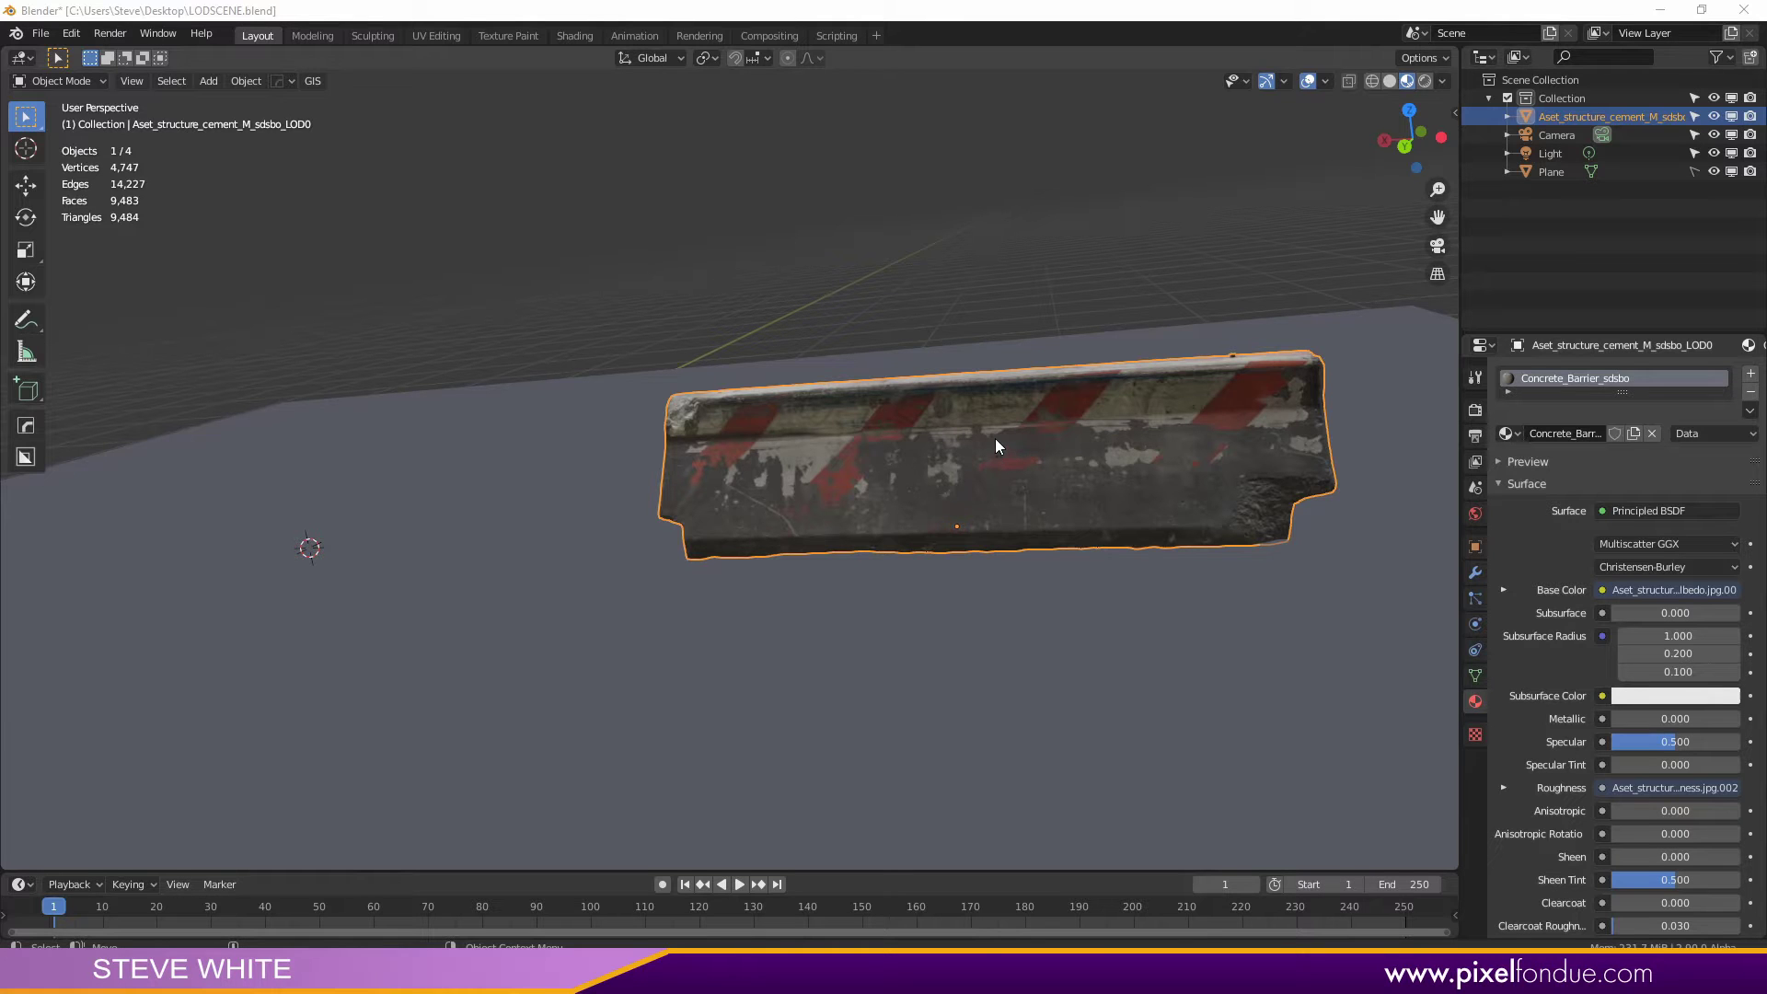
# Step: Inspect the barrier's dense mesh in Edit Mode, then switch over to Quixel Bridge
pyautogui.press('Tab')
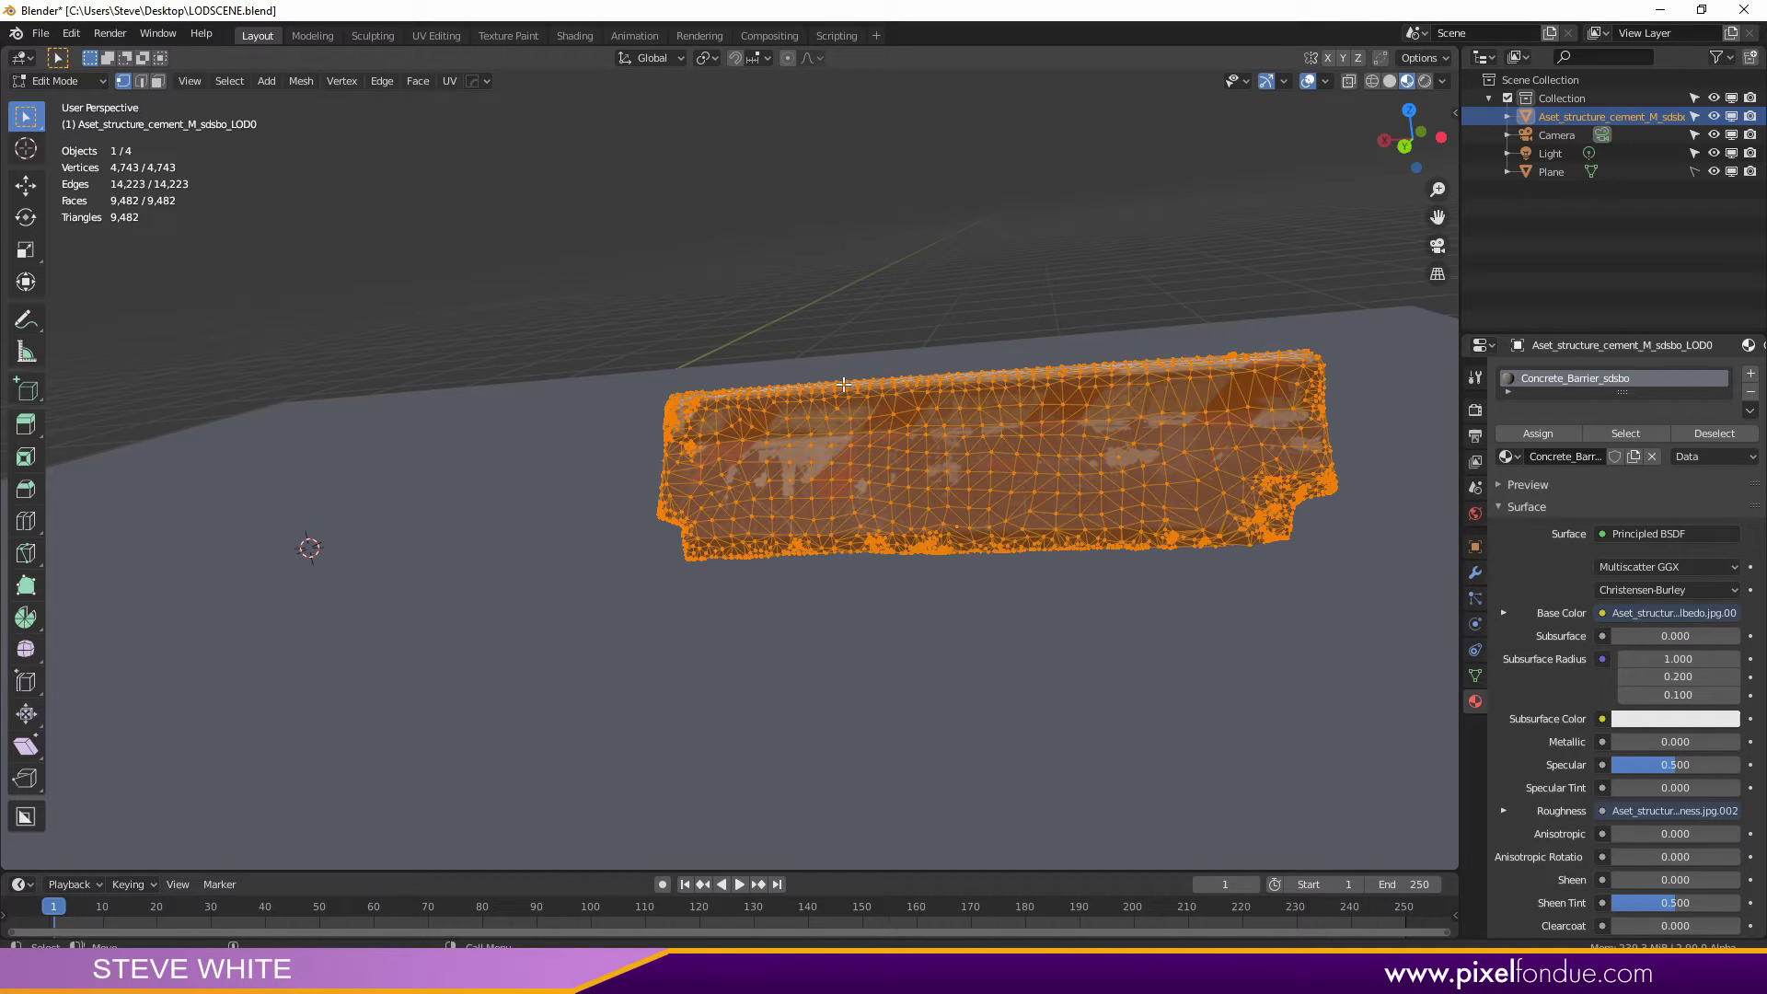
pyautogui.press('Tab')
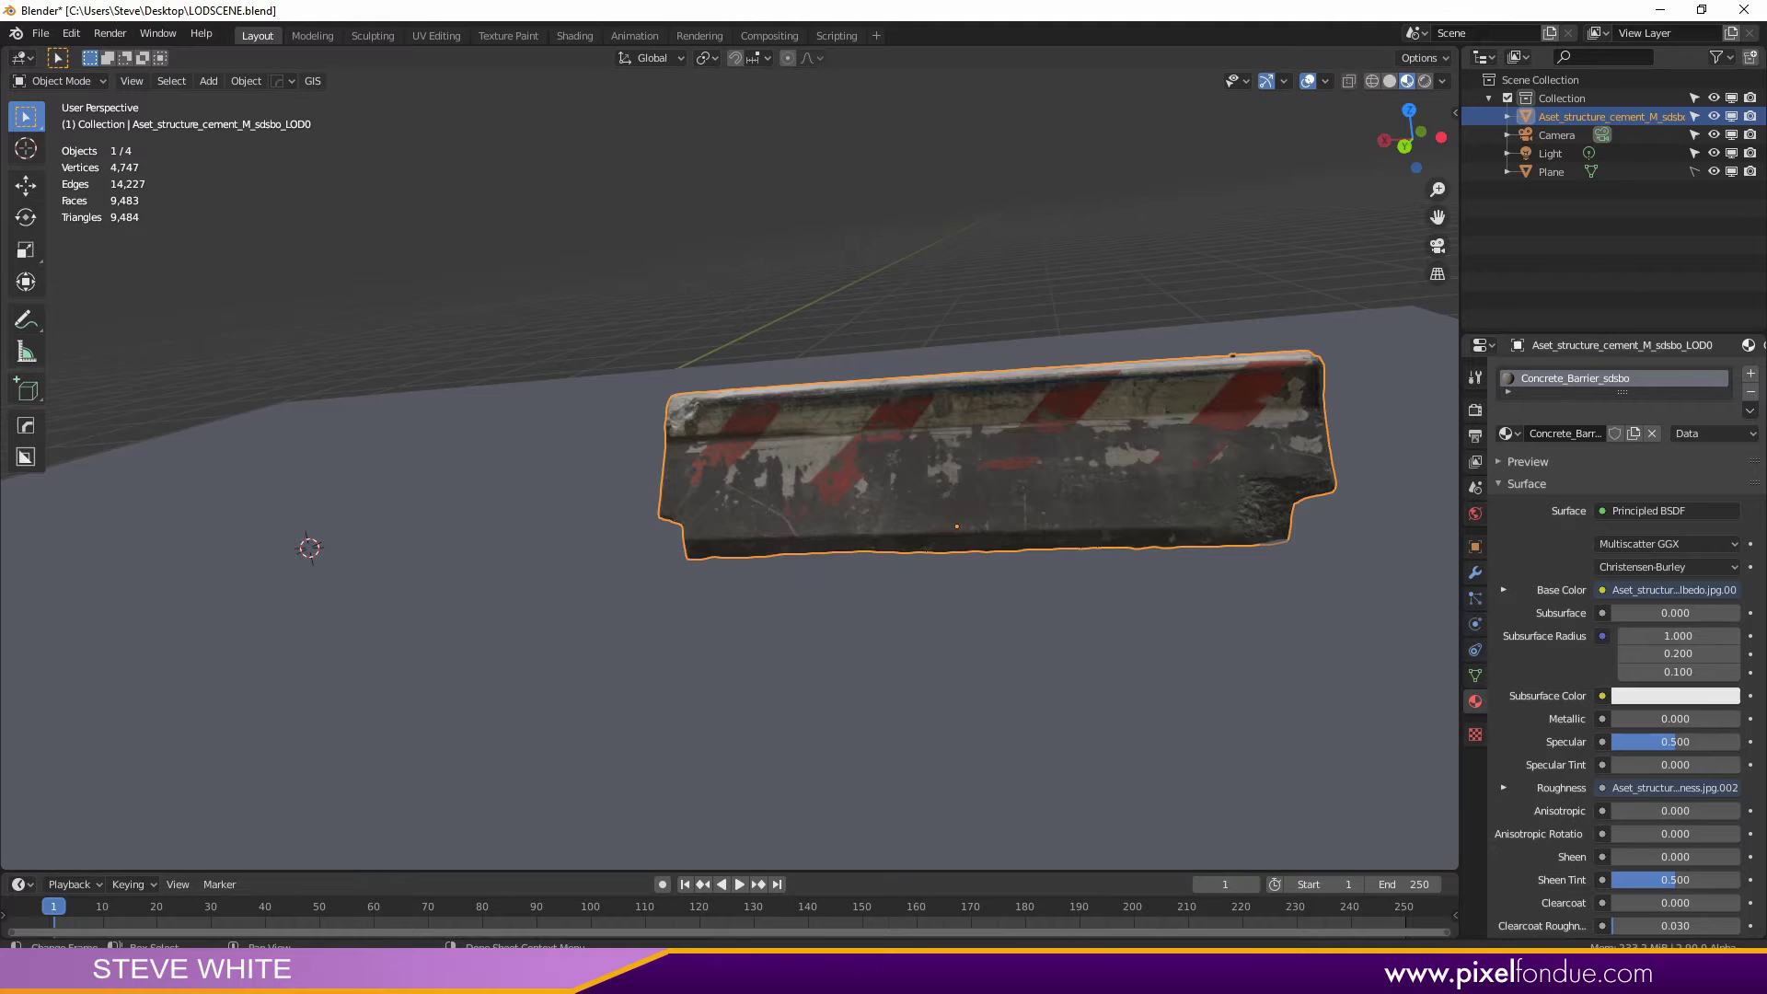
pyautogui.hotkey('alt', 'Tab')
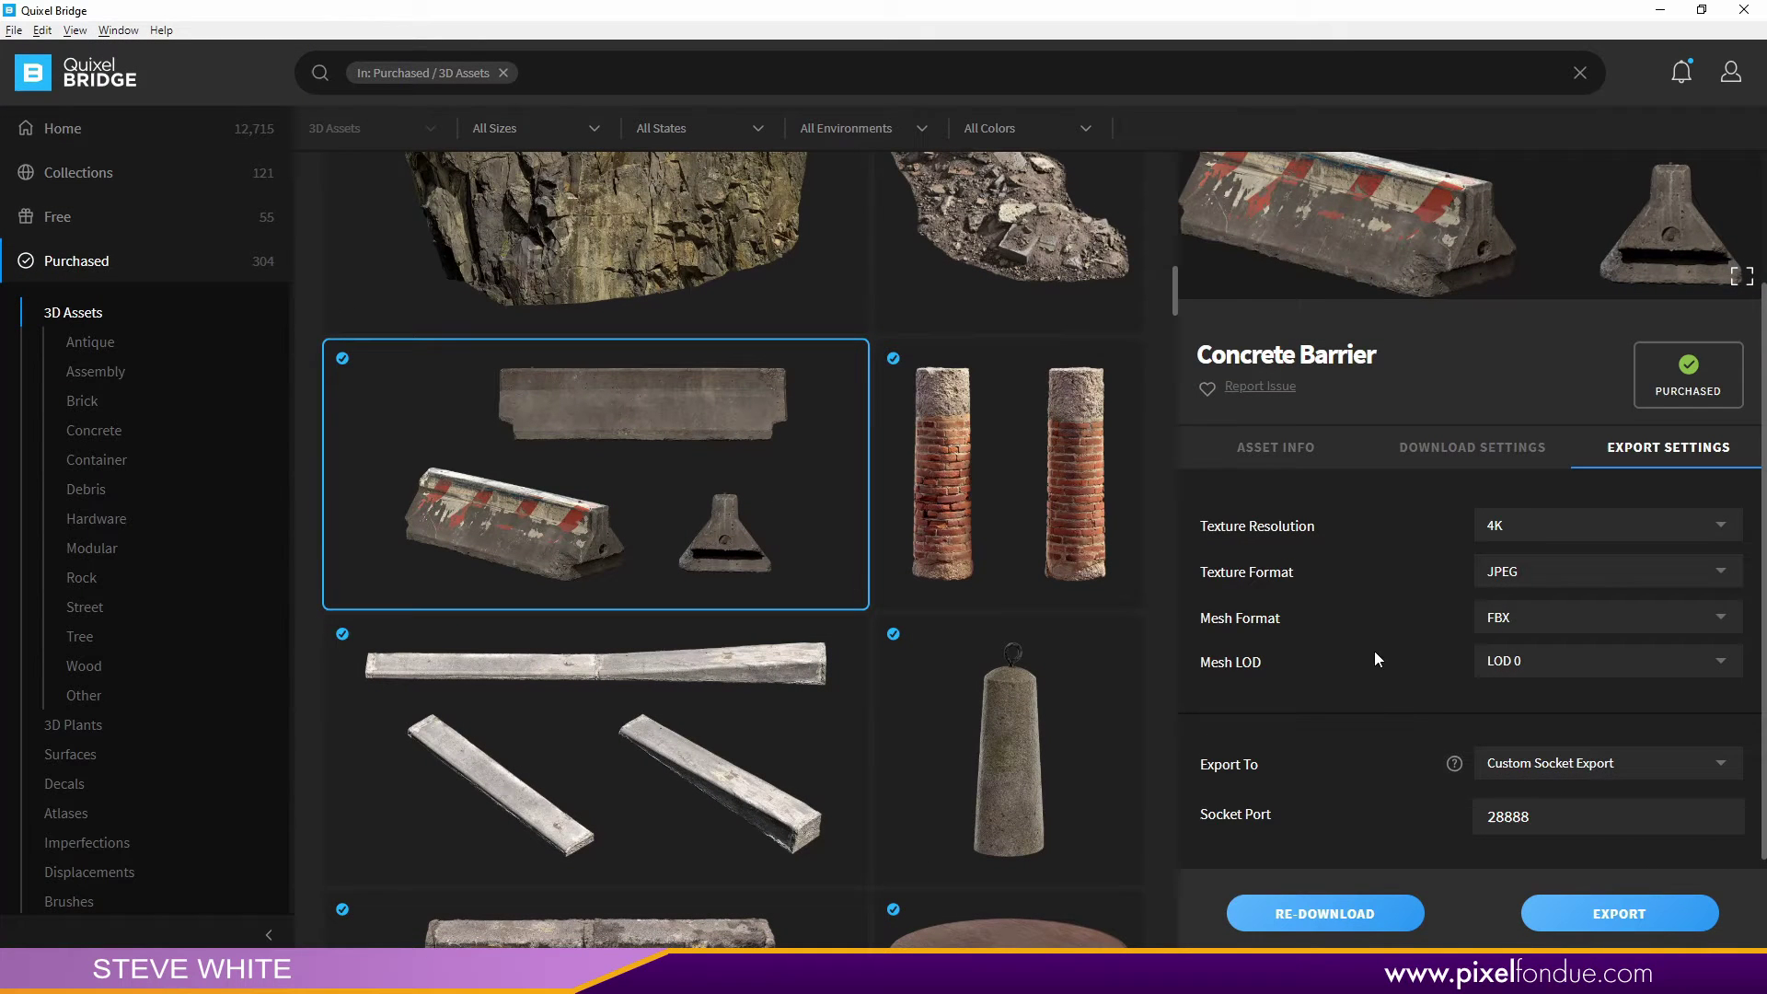
# Step: Set the Concrete Barrier's Mesh LOD to LOD 5 and export it into Blender
pyautogui.click(1546, 669)
pyautogui.click(1552, 852)
pyautogui.click(1597, 916)
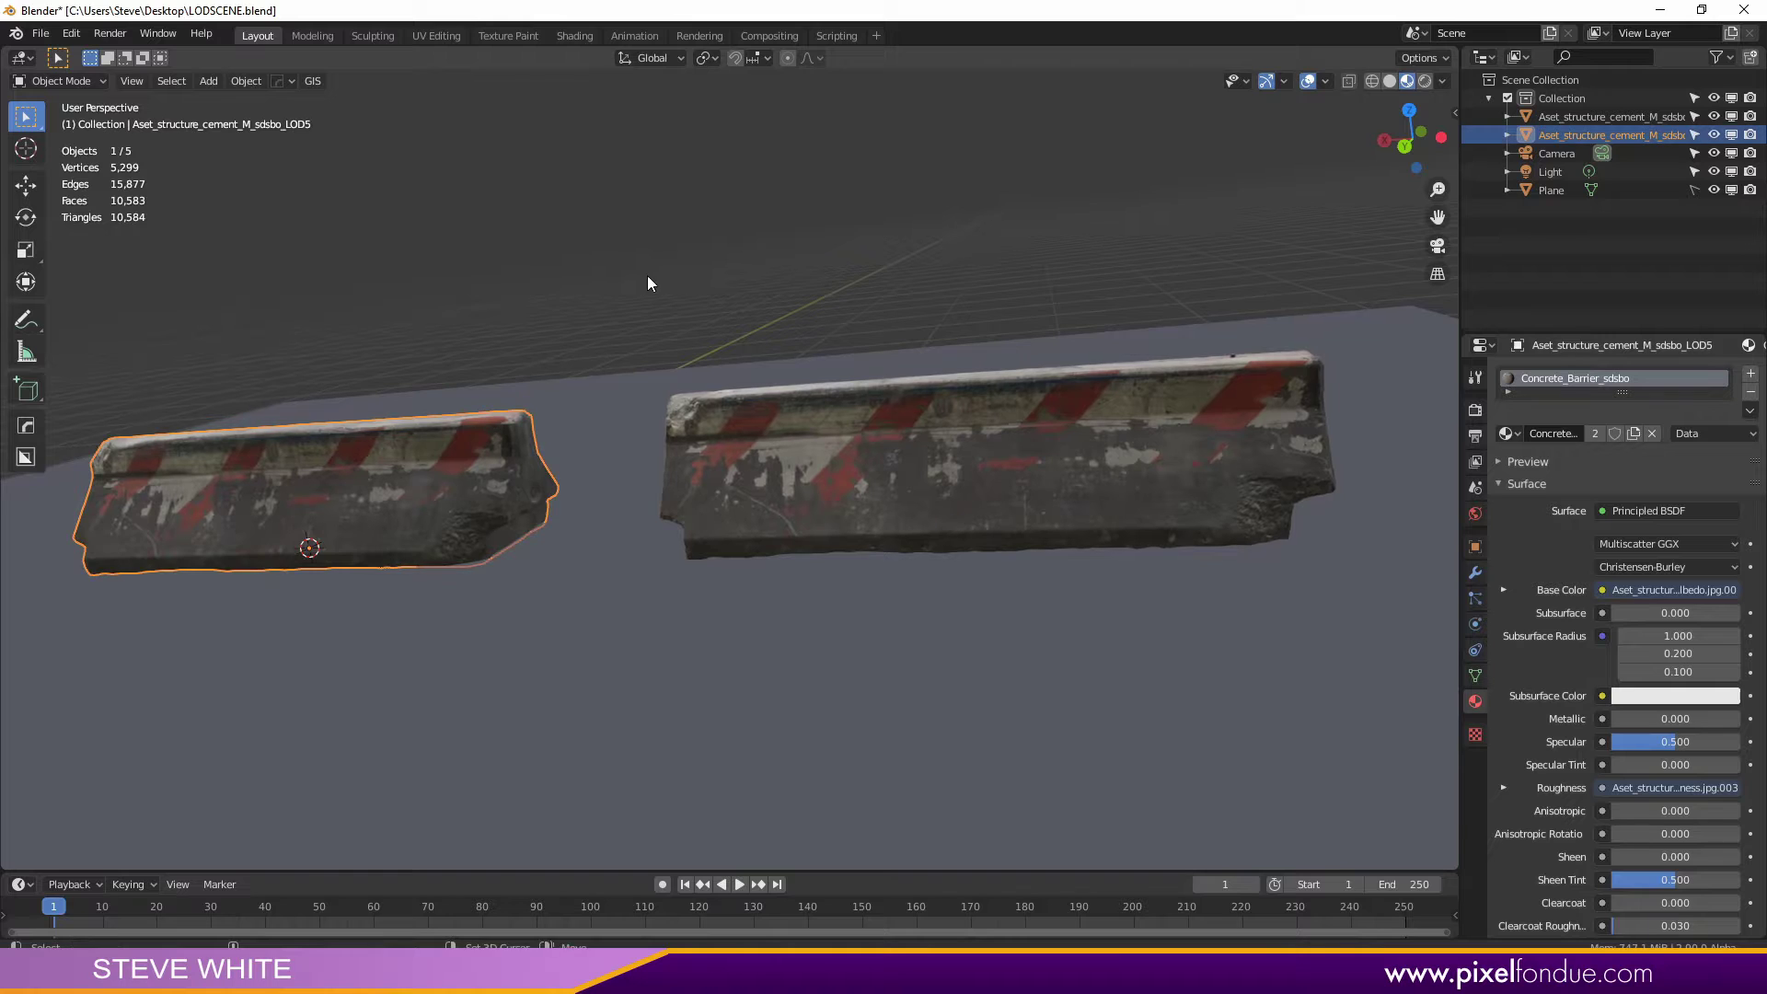
# Step: Inspect the imported LOD 5 barrier's sparse mesh (552 vertices), then delete it
pyautogui.keyDown('shift'); pyautogui.moveTo(648, 274); pyautogui.dragTo(808, 284, button='middle'); pyautogui.keyUp('shift')
pyautogui.press('Tab')
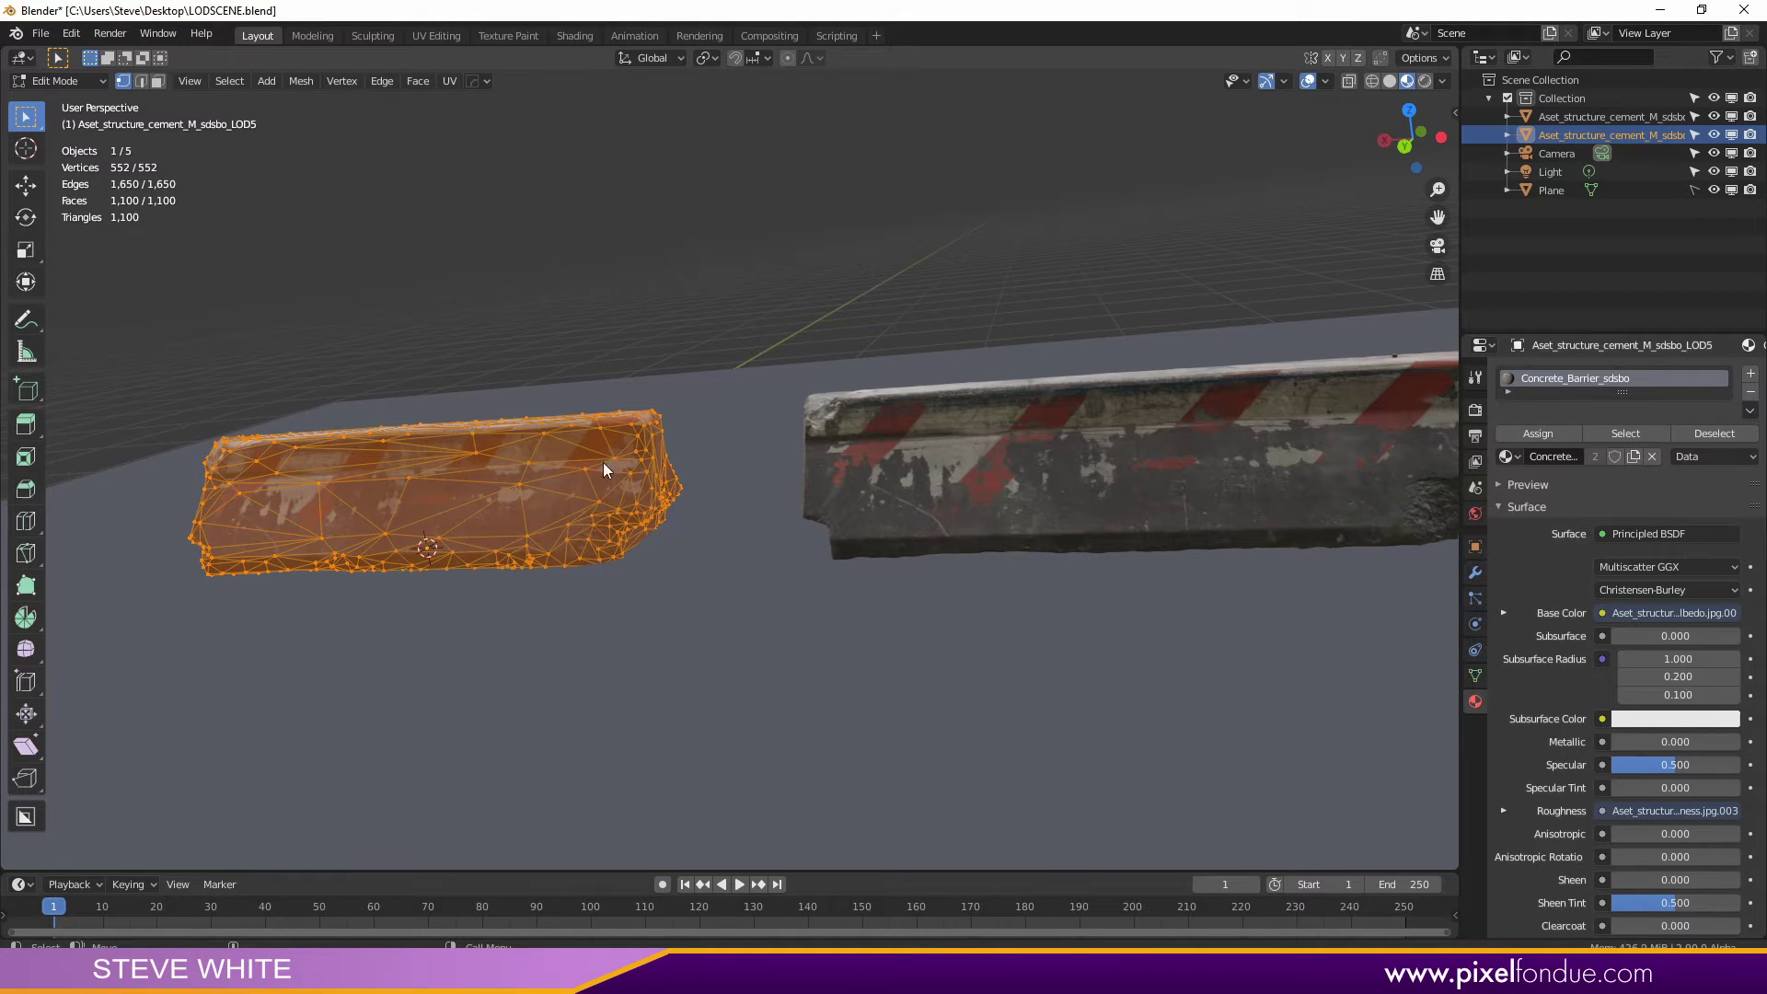
pyautogui.press('Tab')
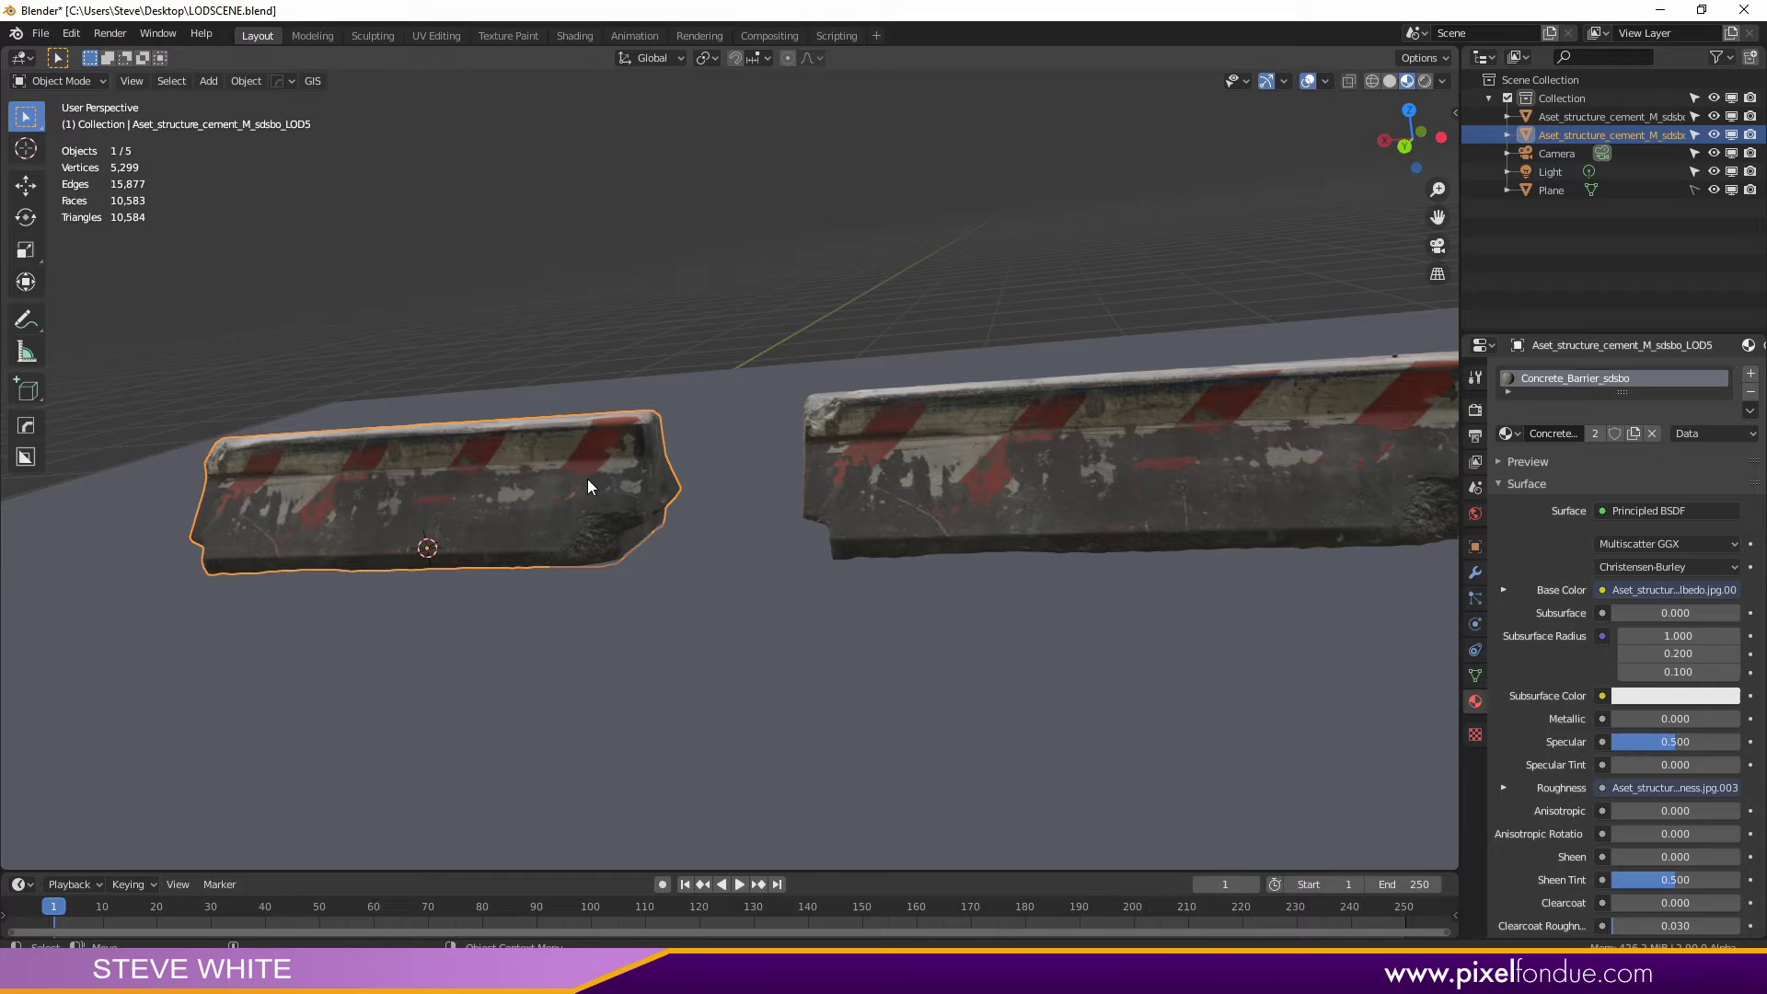
pyautogui.press('Delete')
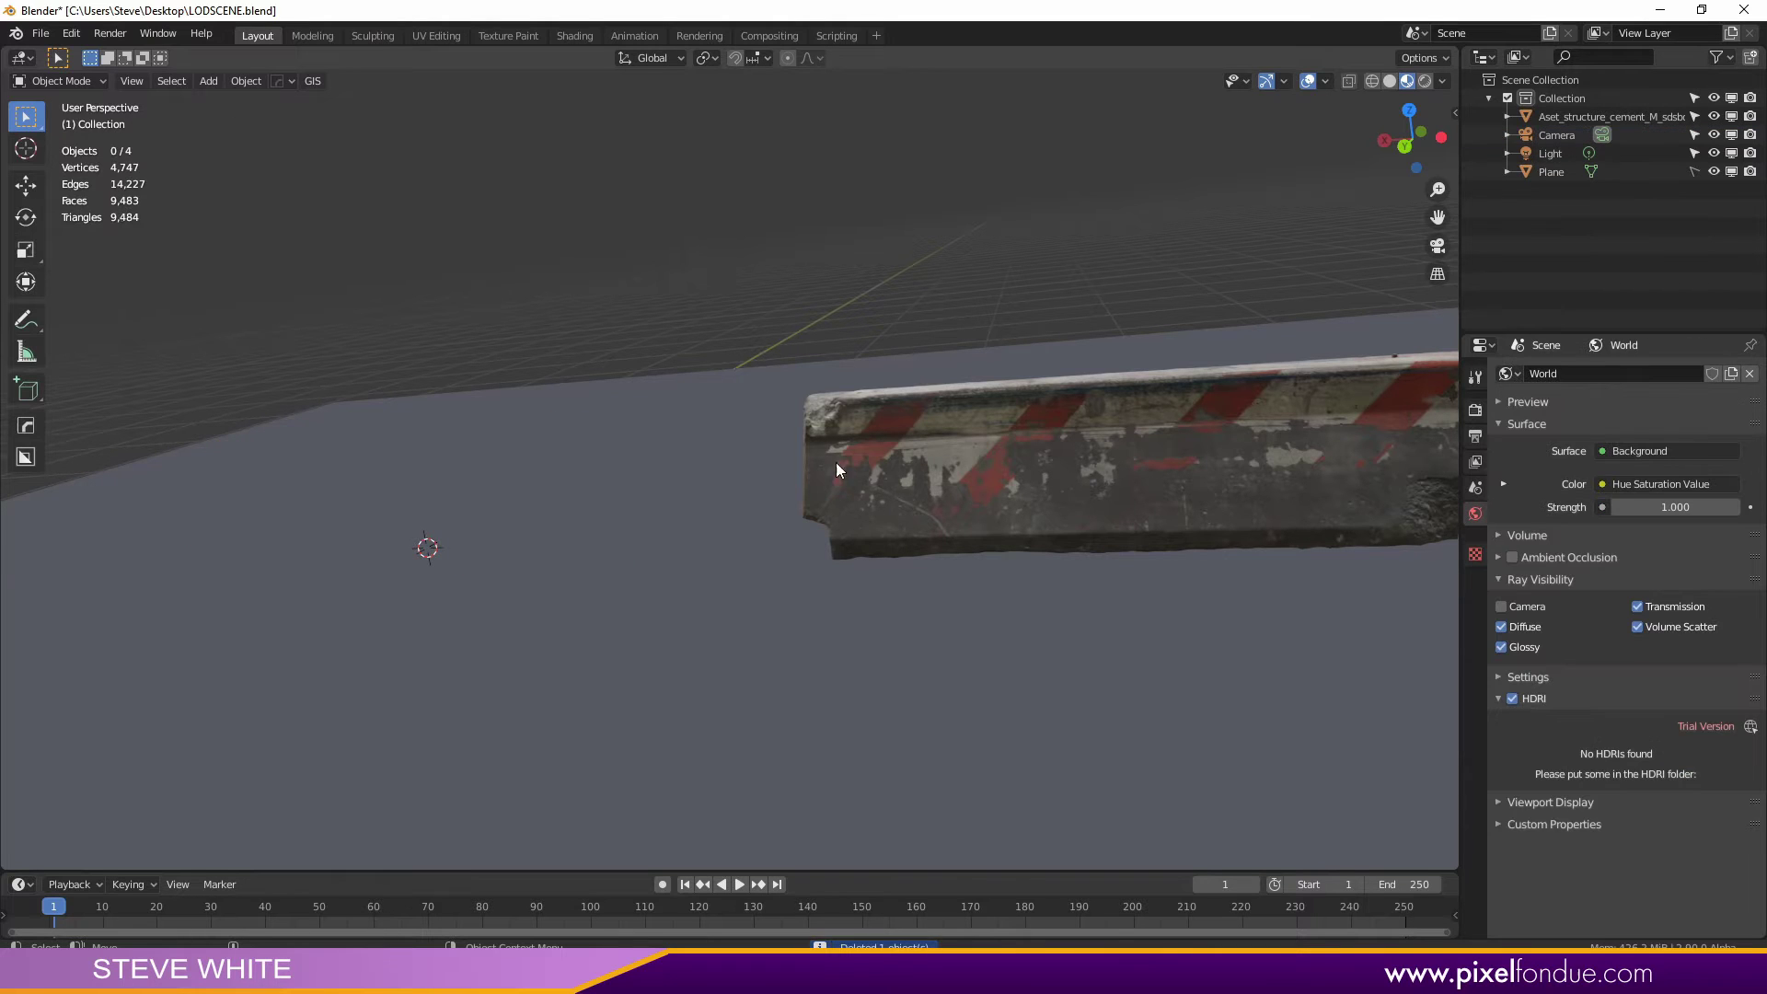
# Step: Duplicate the LOD 0 barrier along the X axis, place the copy on its left, and show its modifier settings
pyautogui.click(960, 429)
pyautogui.keyDown('shift'); pyautogui.moveTo(1105, 333); pyautogui.dragTo(946, 302, button='middle'); pyautogui.keyUp('shift')
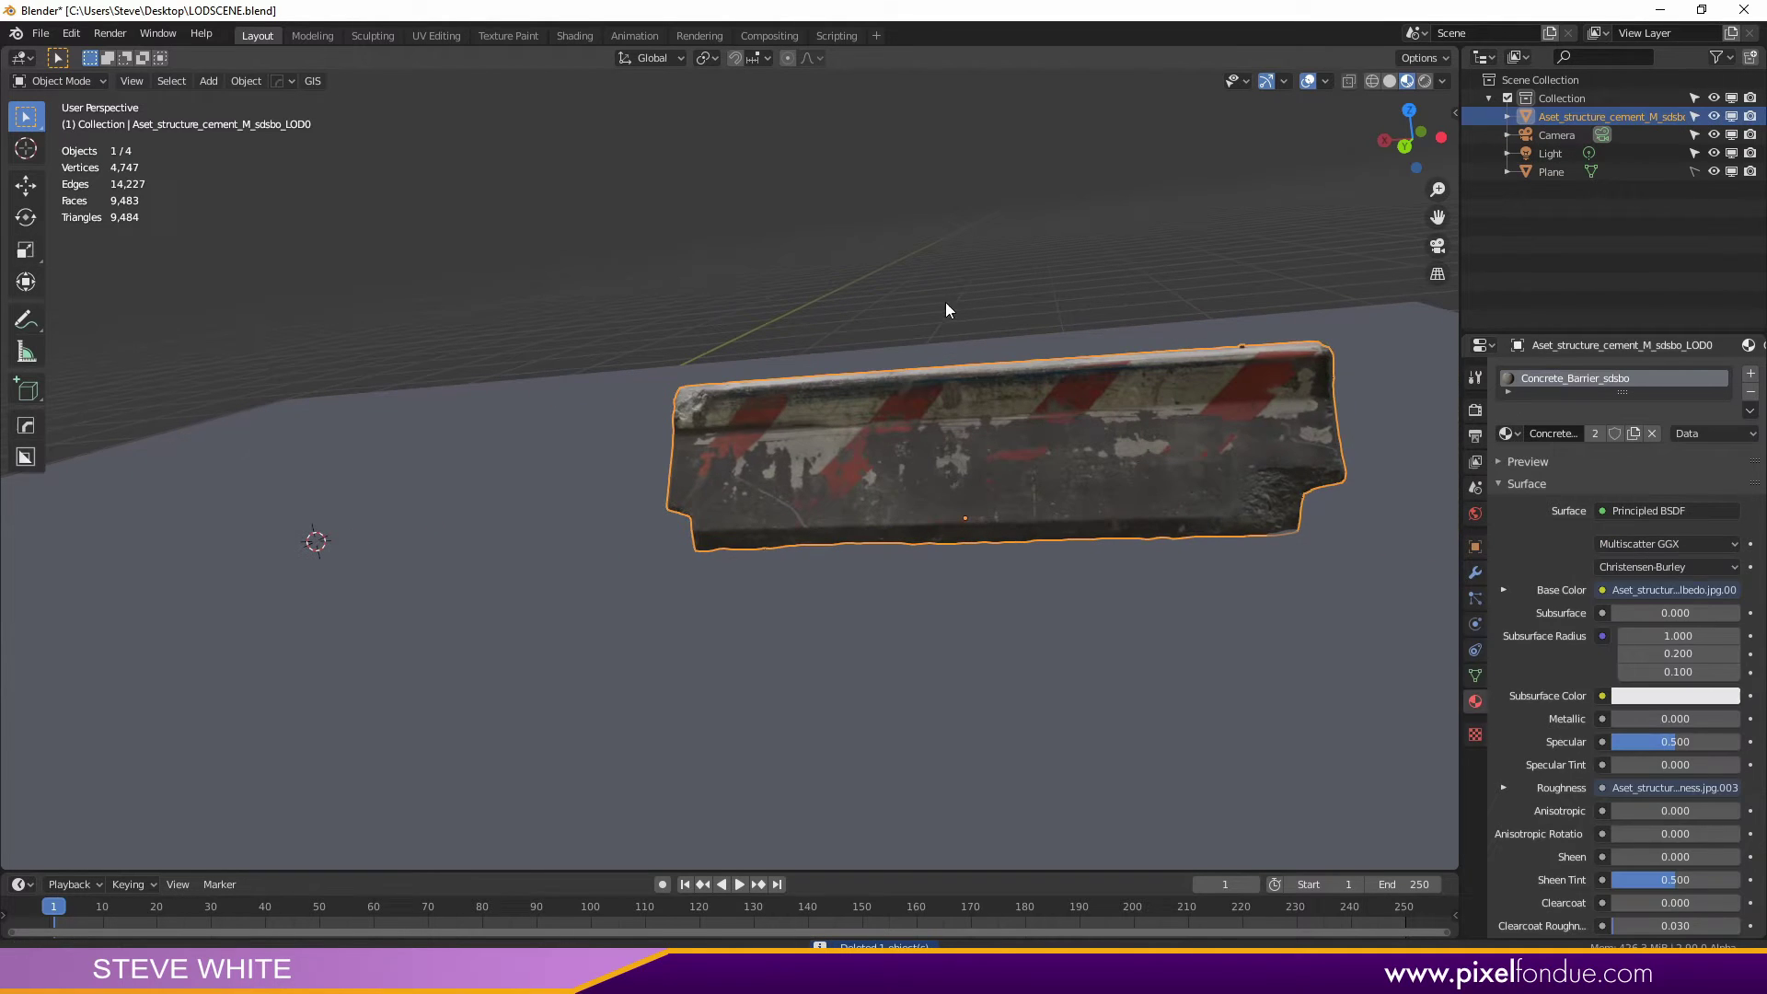
pyautogui.hotkey('shift', 'd')
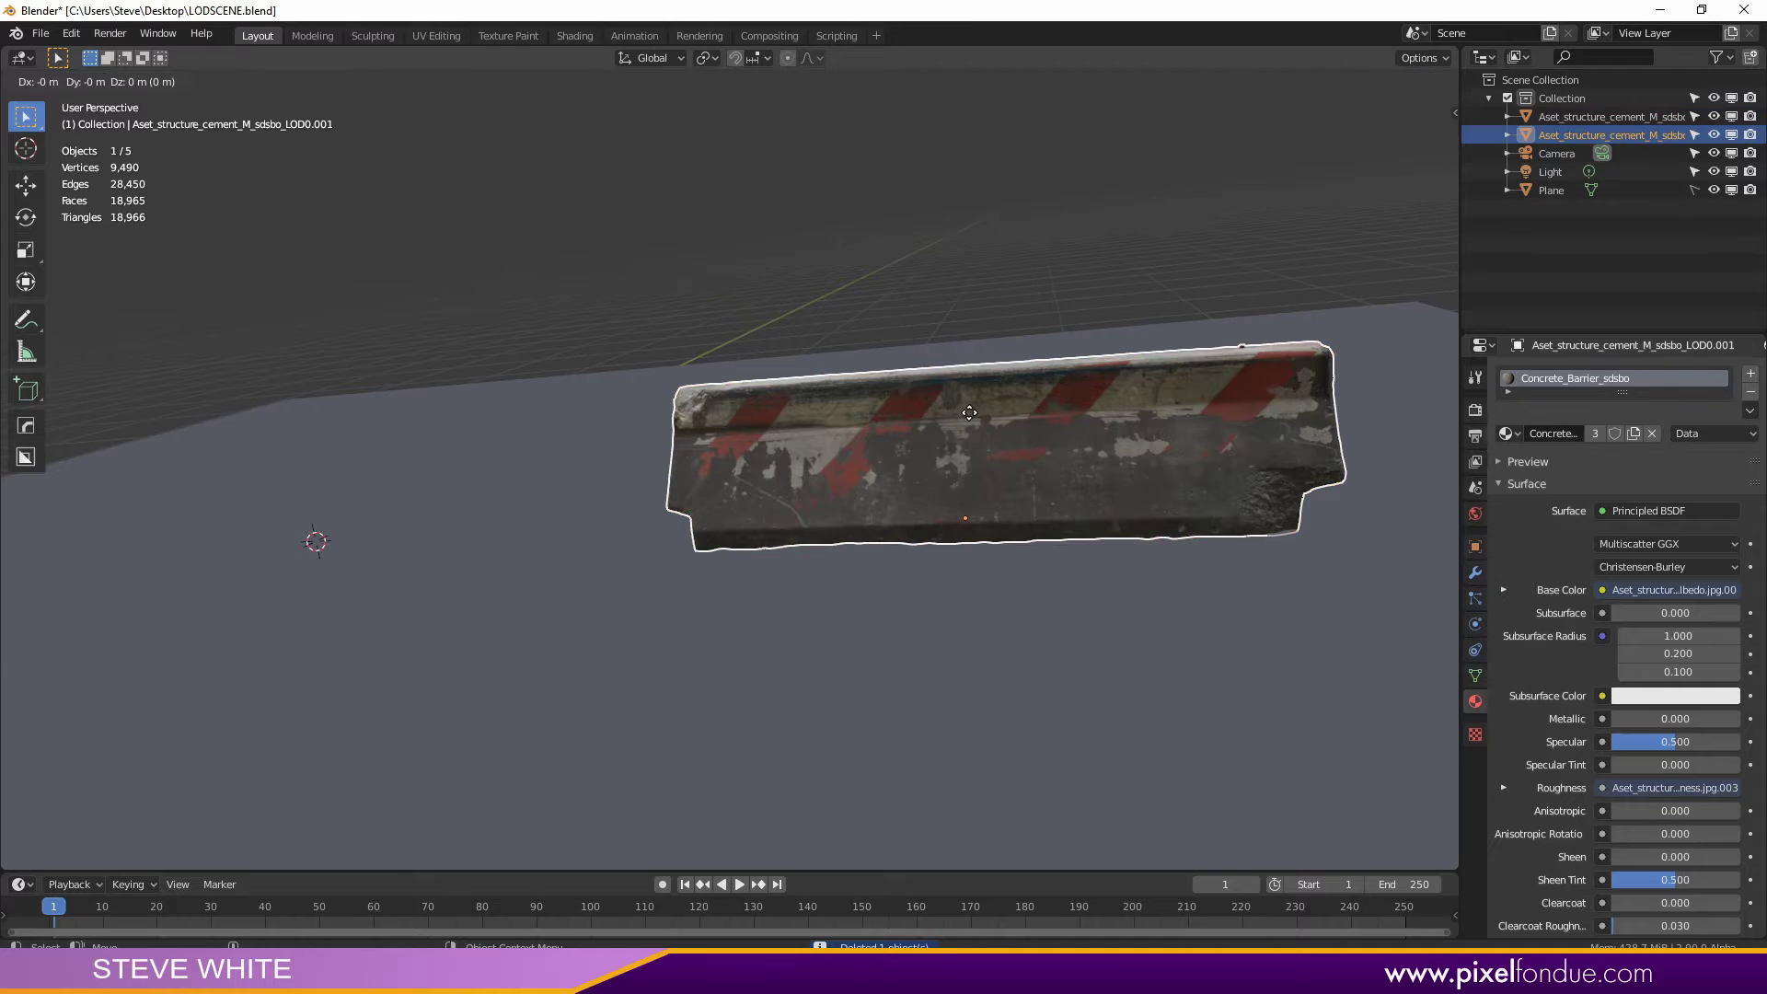
pyautogui.press('x')
pyautogui.click(460, 391)
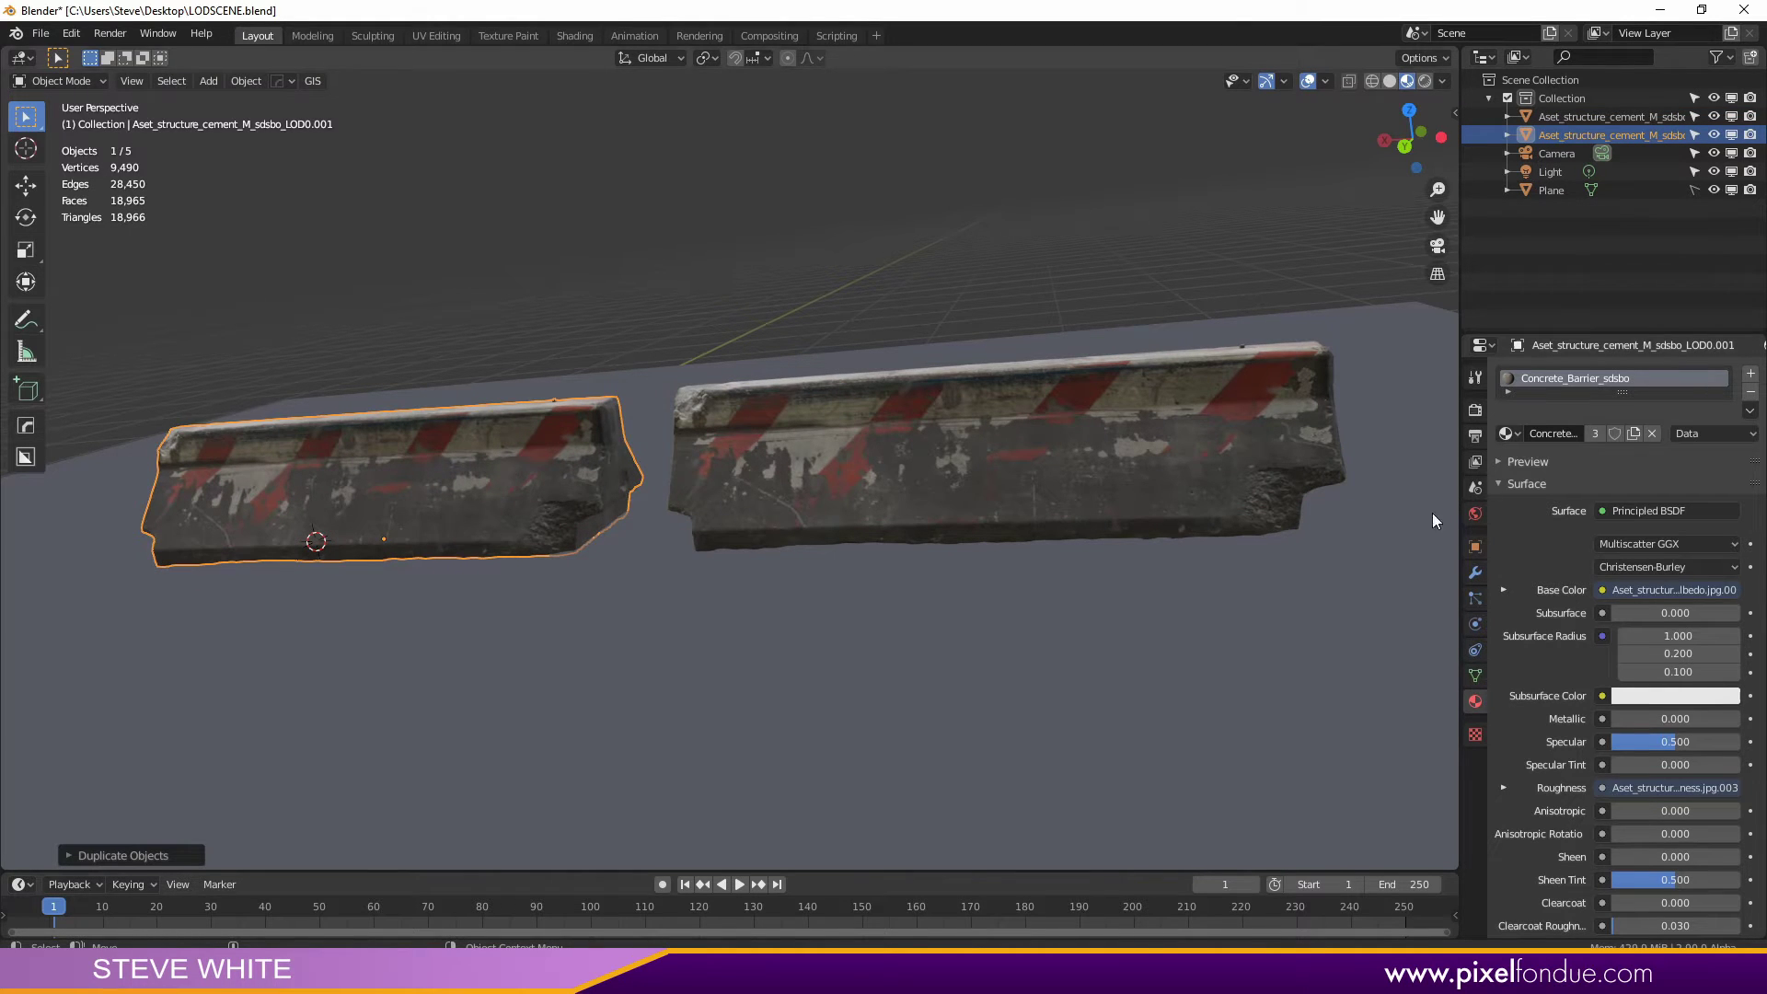
pyautogui.click(1475, 572)
# Step: Add a Decimate modifier to the copy, turn on the wireframe overlay, and lower Ratio to 0.0192
pyautogui.click(1588, 370)
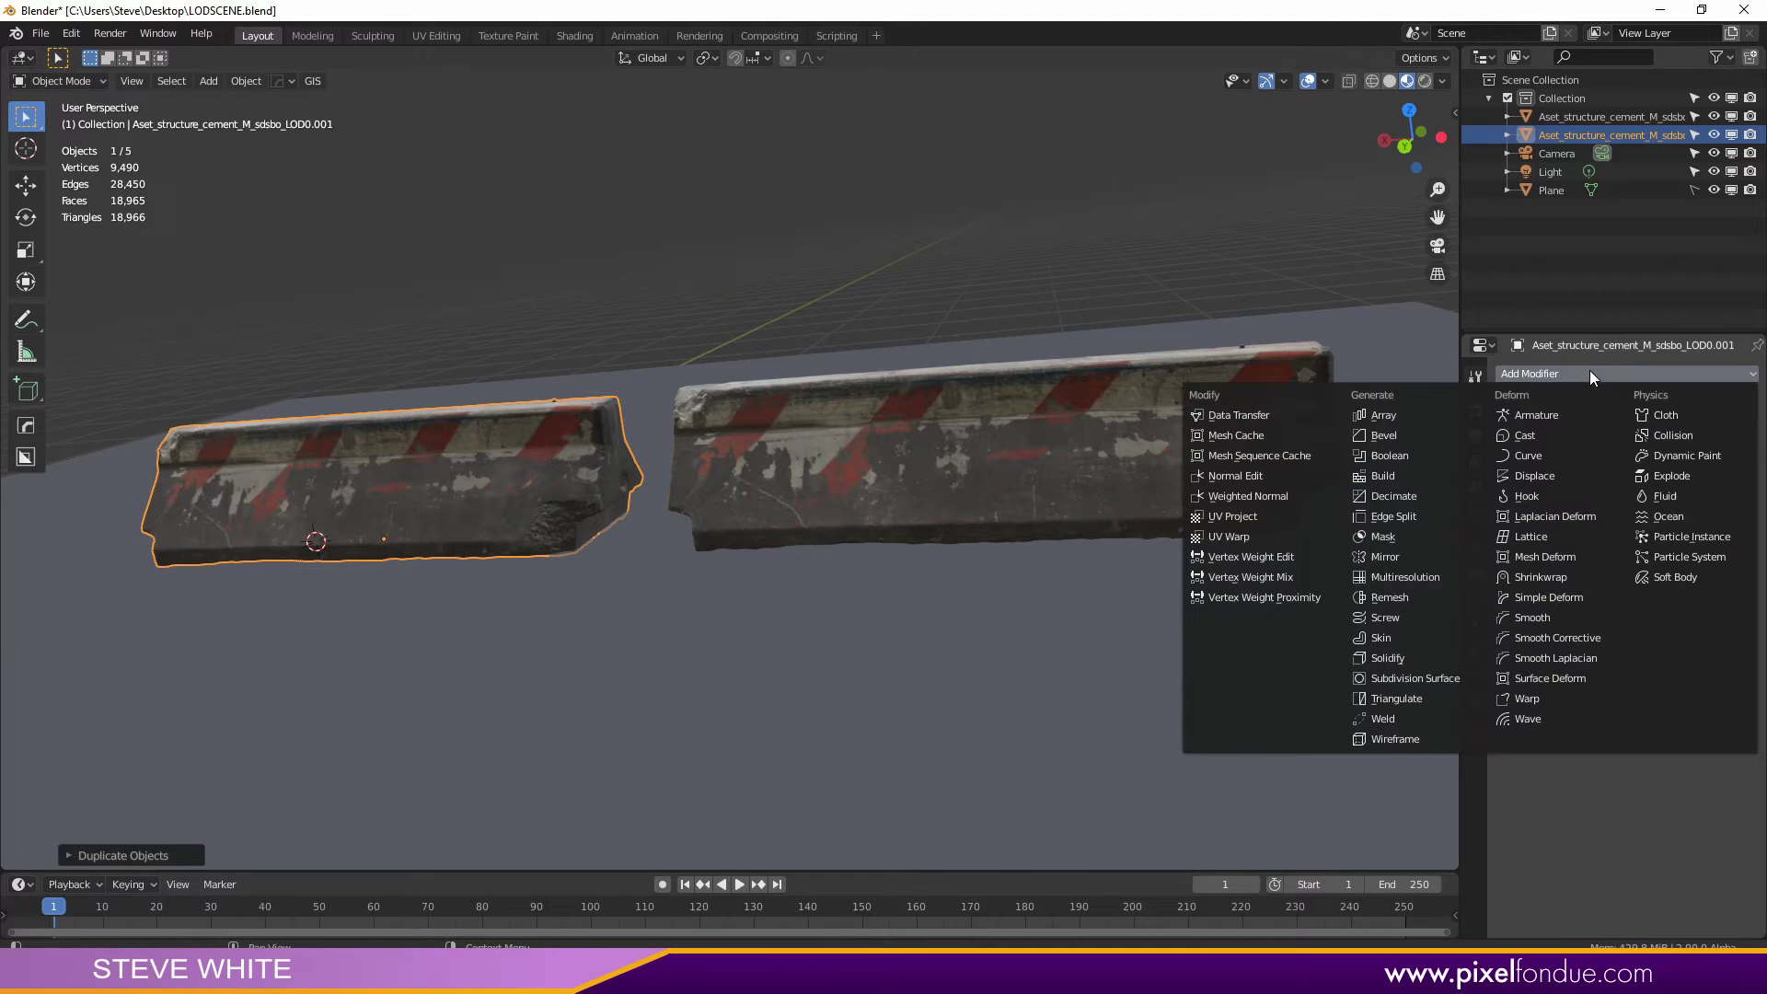
pyautogui.click(1412, 496)
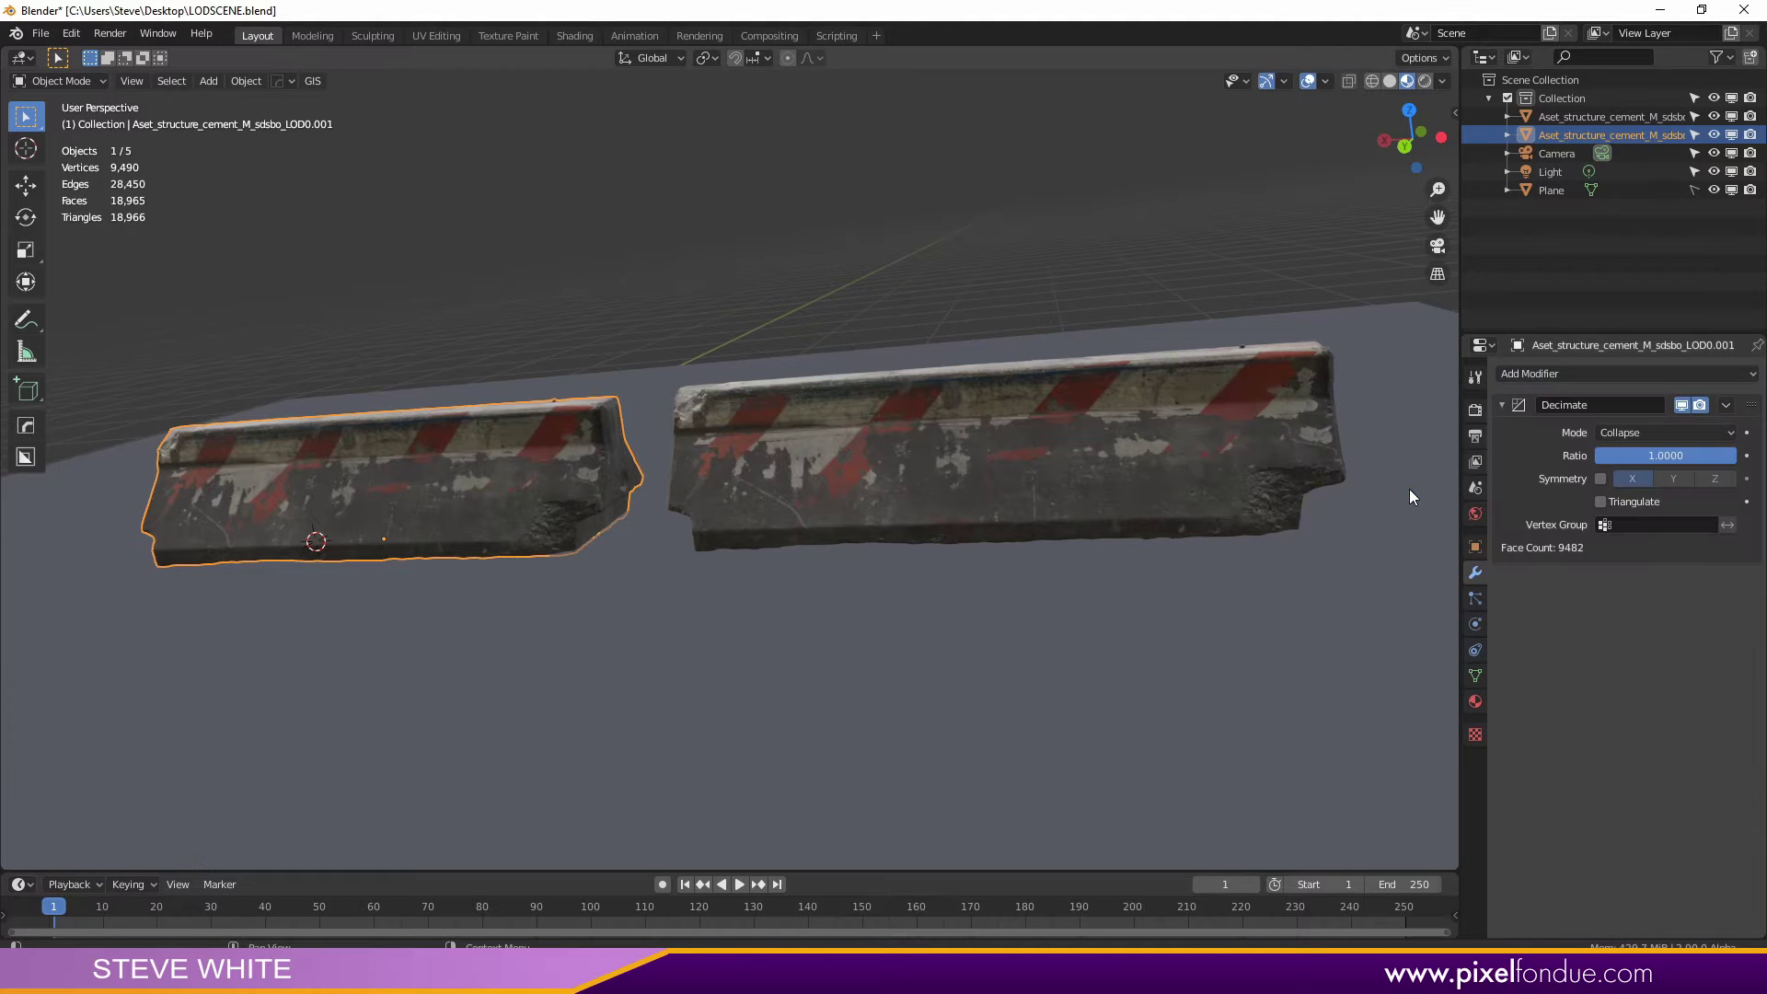
pyautogui.click(1325, 81)
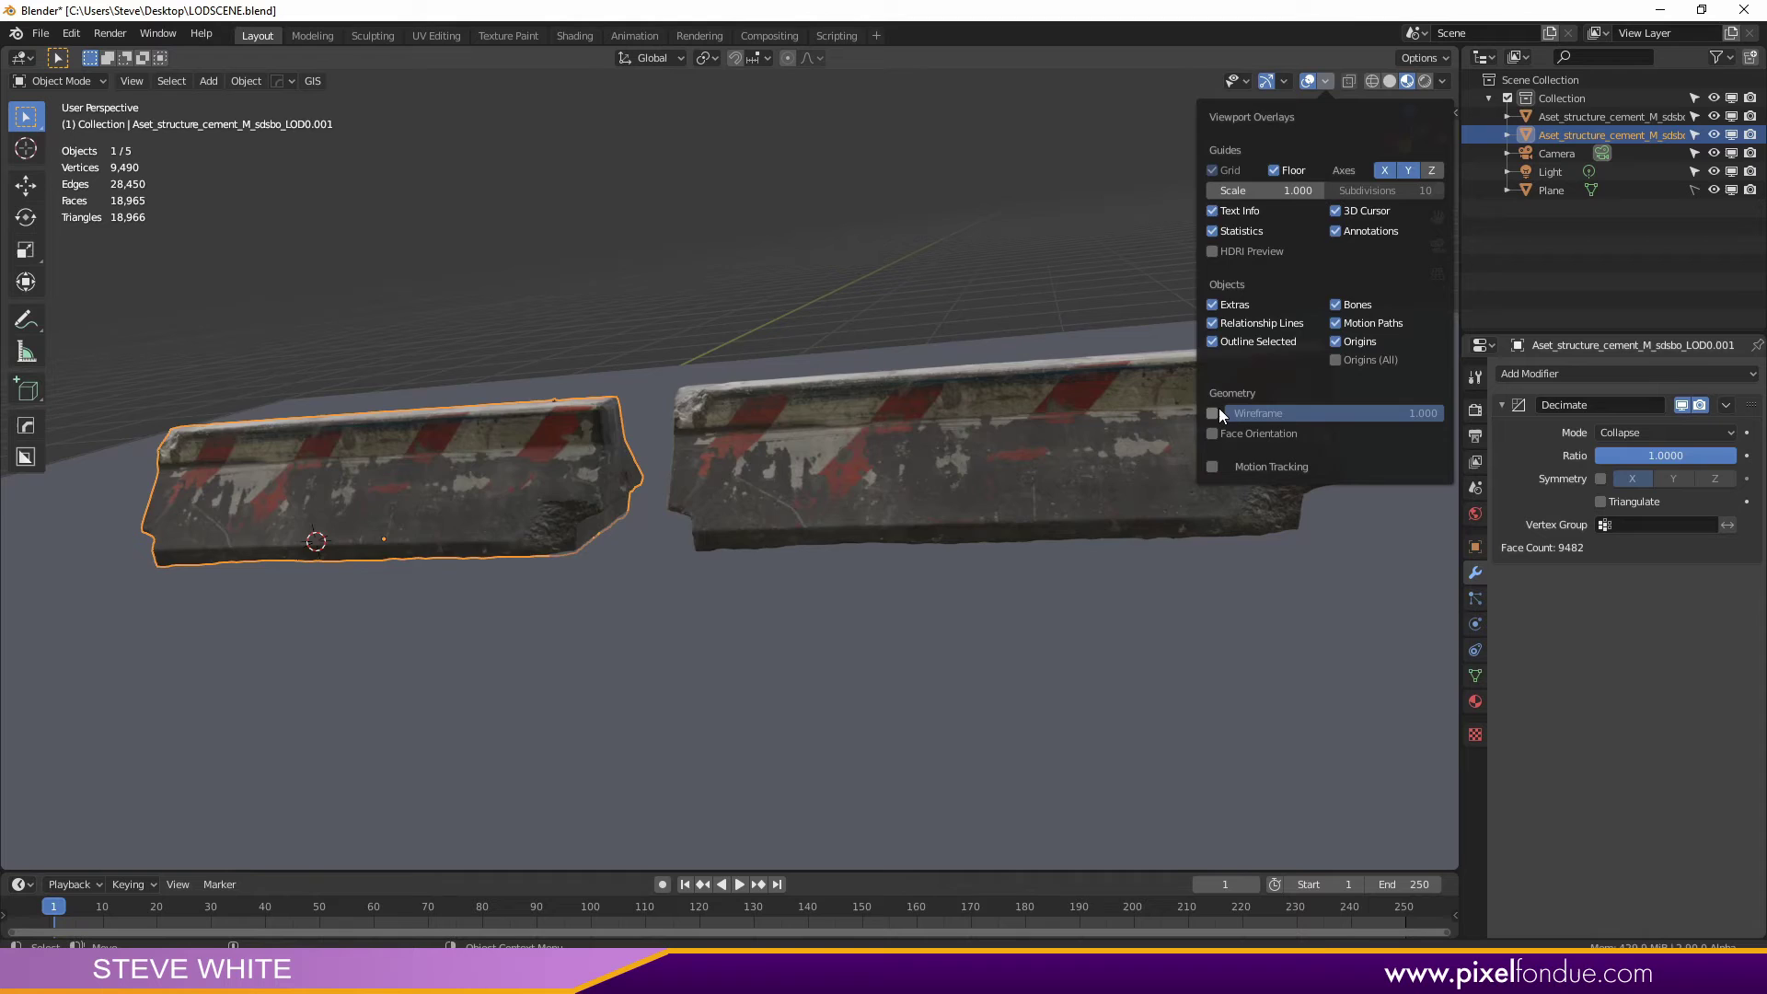
pyautogui.click(1213, 414)
pyautogui.keyDown('shift'); pyautogui.moveTo(1173, 374); pyautogui.dragTo(924, 228, button='middle'); pyautogui.keyUp('shift')
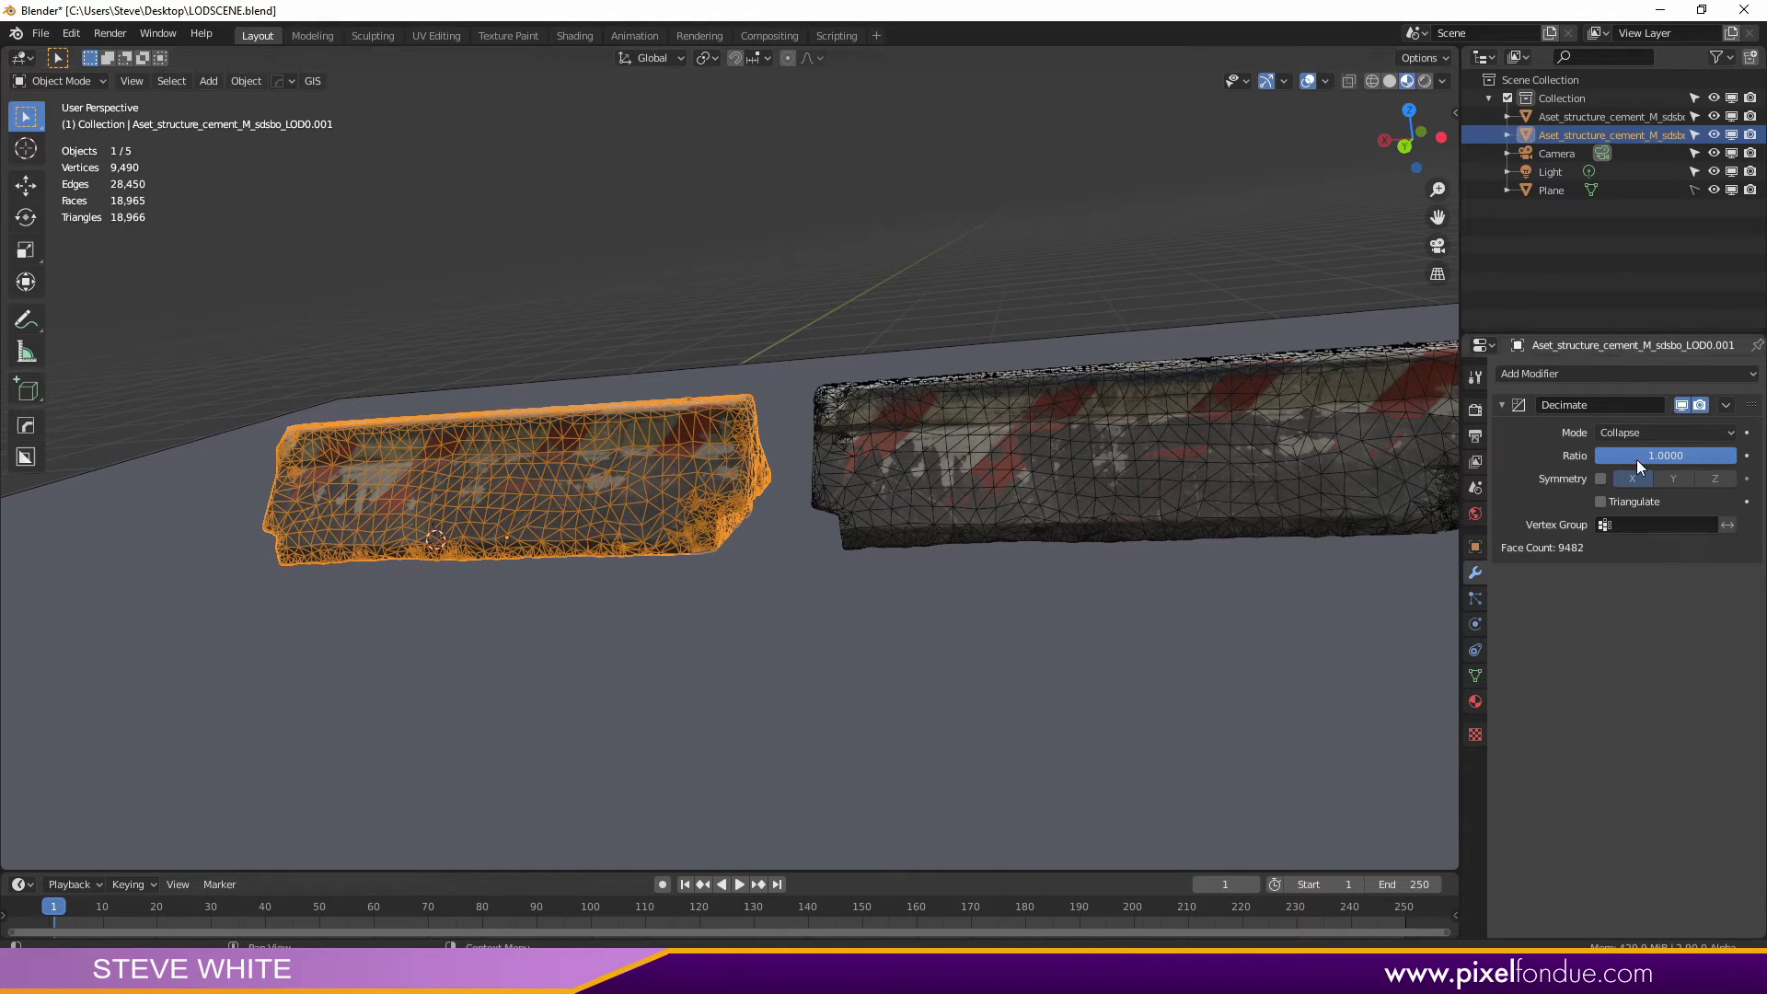
pyautogui.moveTo(1729, 456); pyautogui.dragTo(1598, 455)
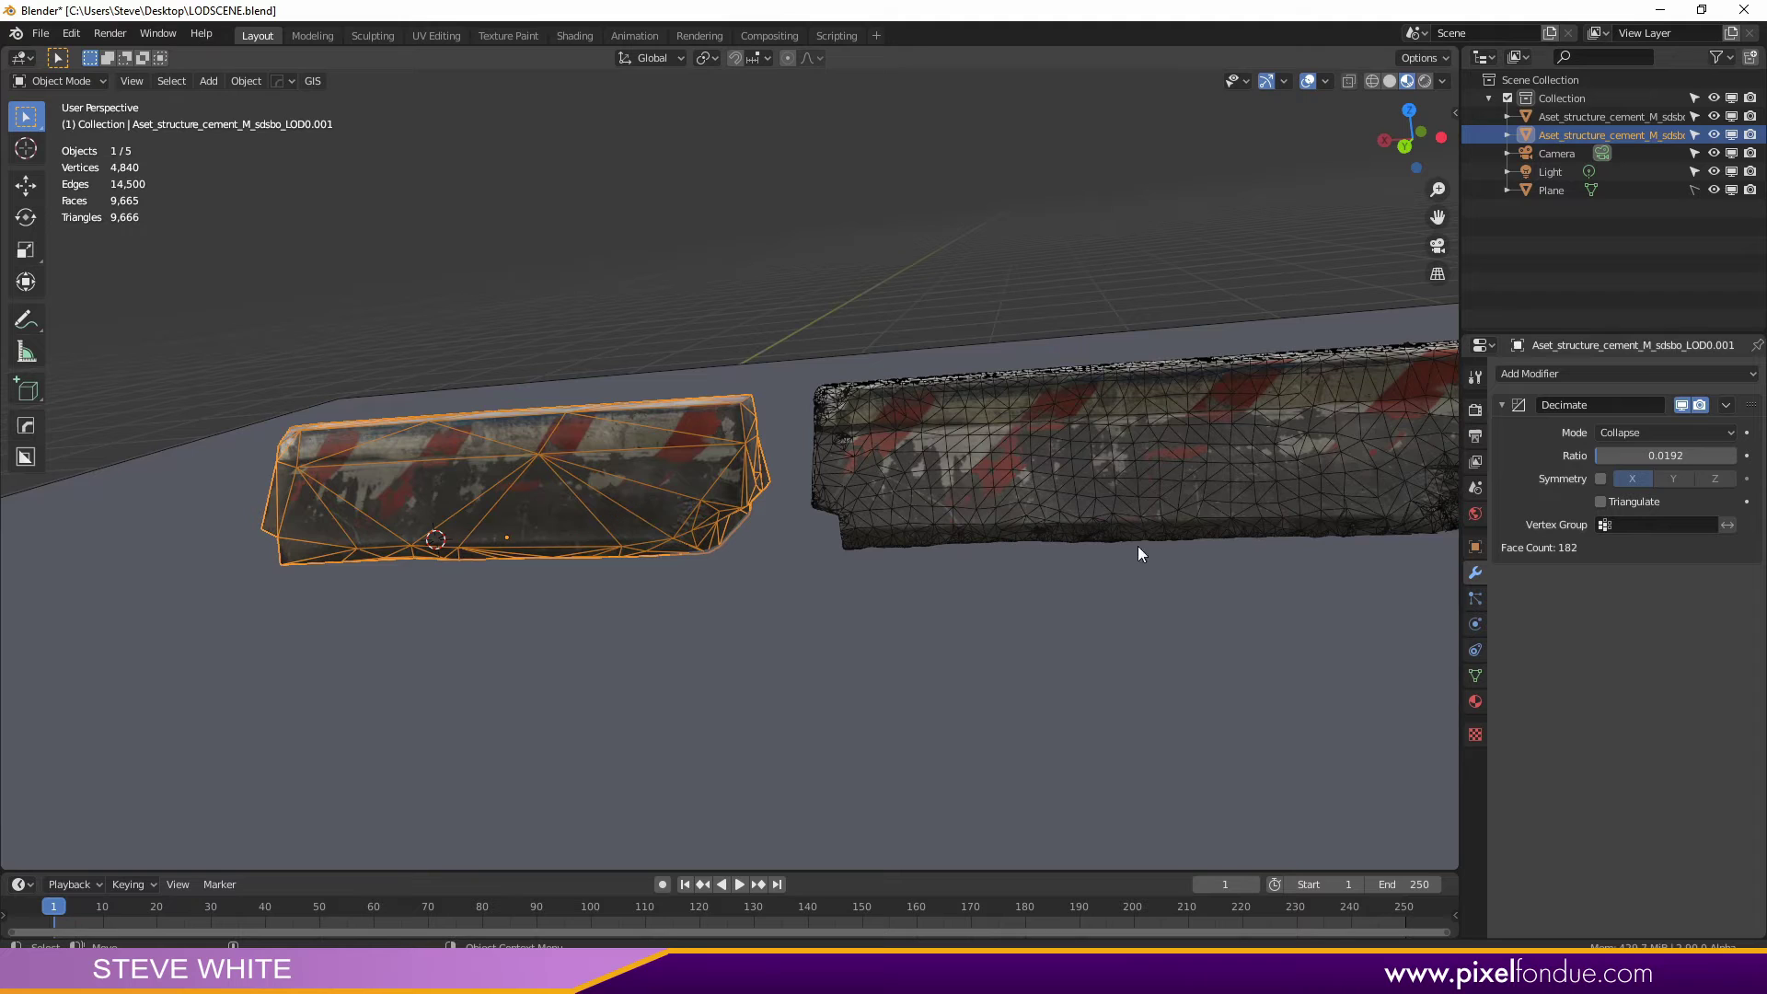
# Step: Apply the Decimate modifier, check the decimated mesh in Edit Mode, then select the original barrier
pyautogui.click(1726, 405)
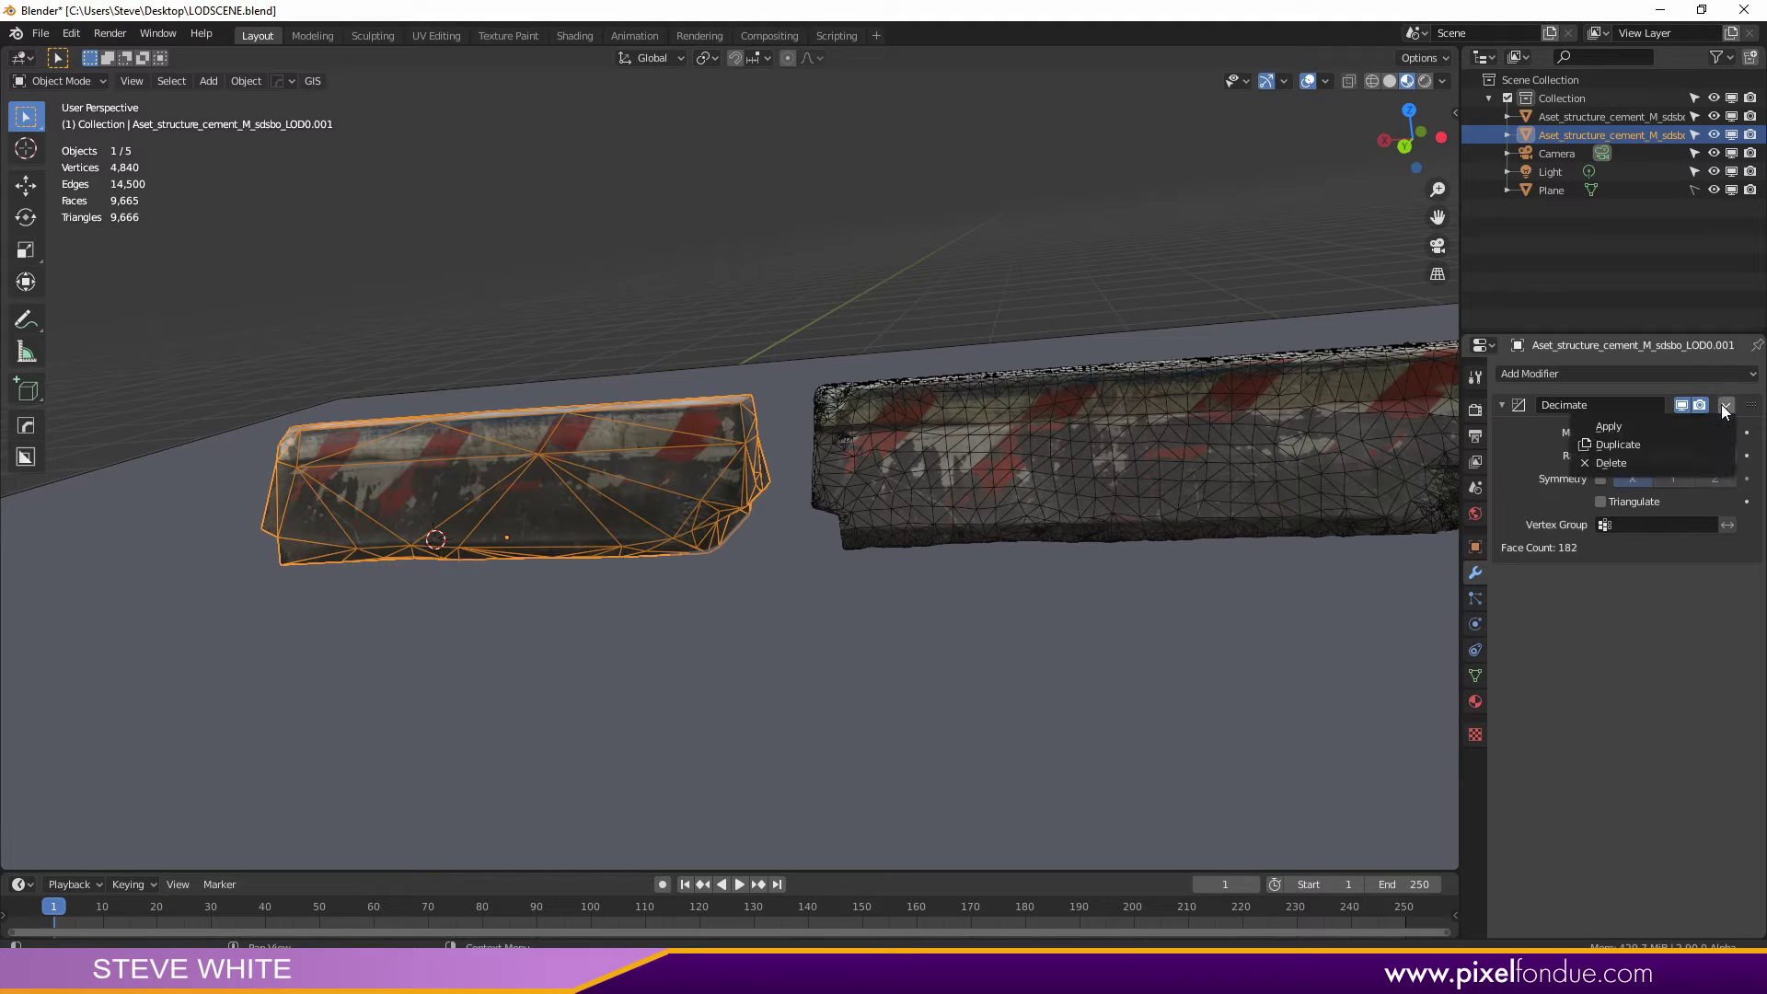
pyautogui.click(1677, 425)
pyautogui.press('Tab')
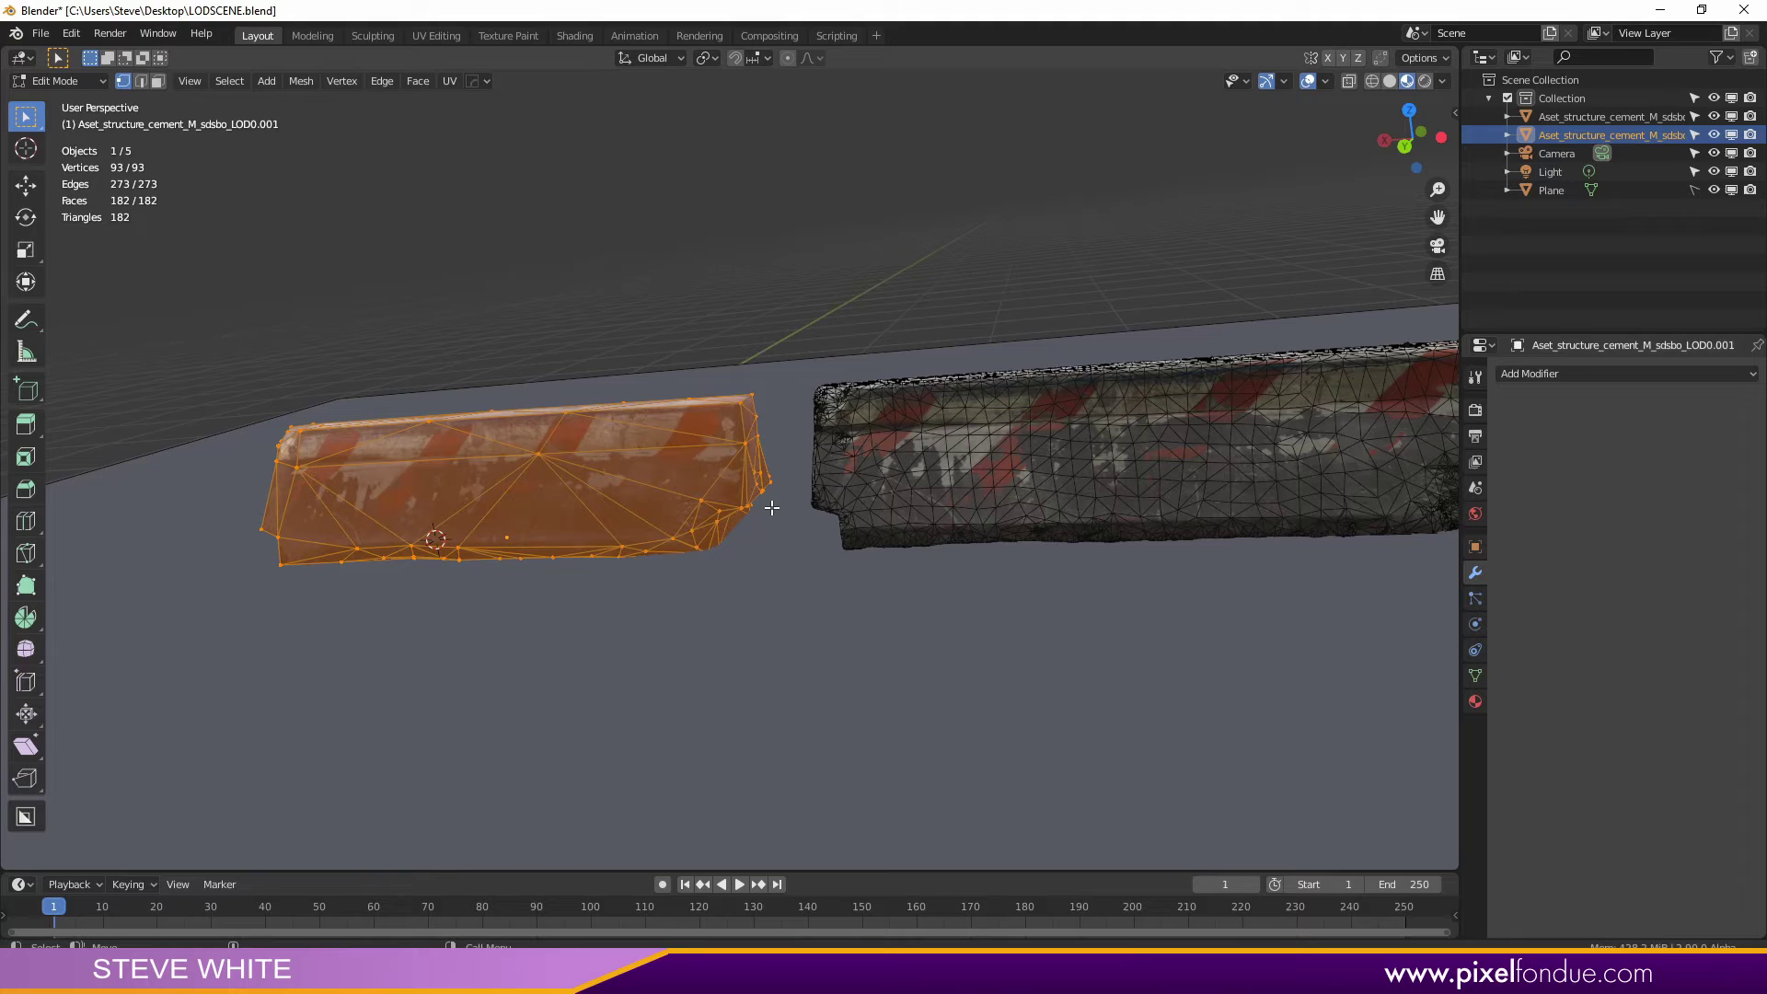
pyautogui.press('Tab')
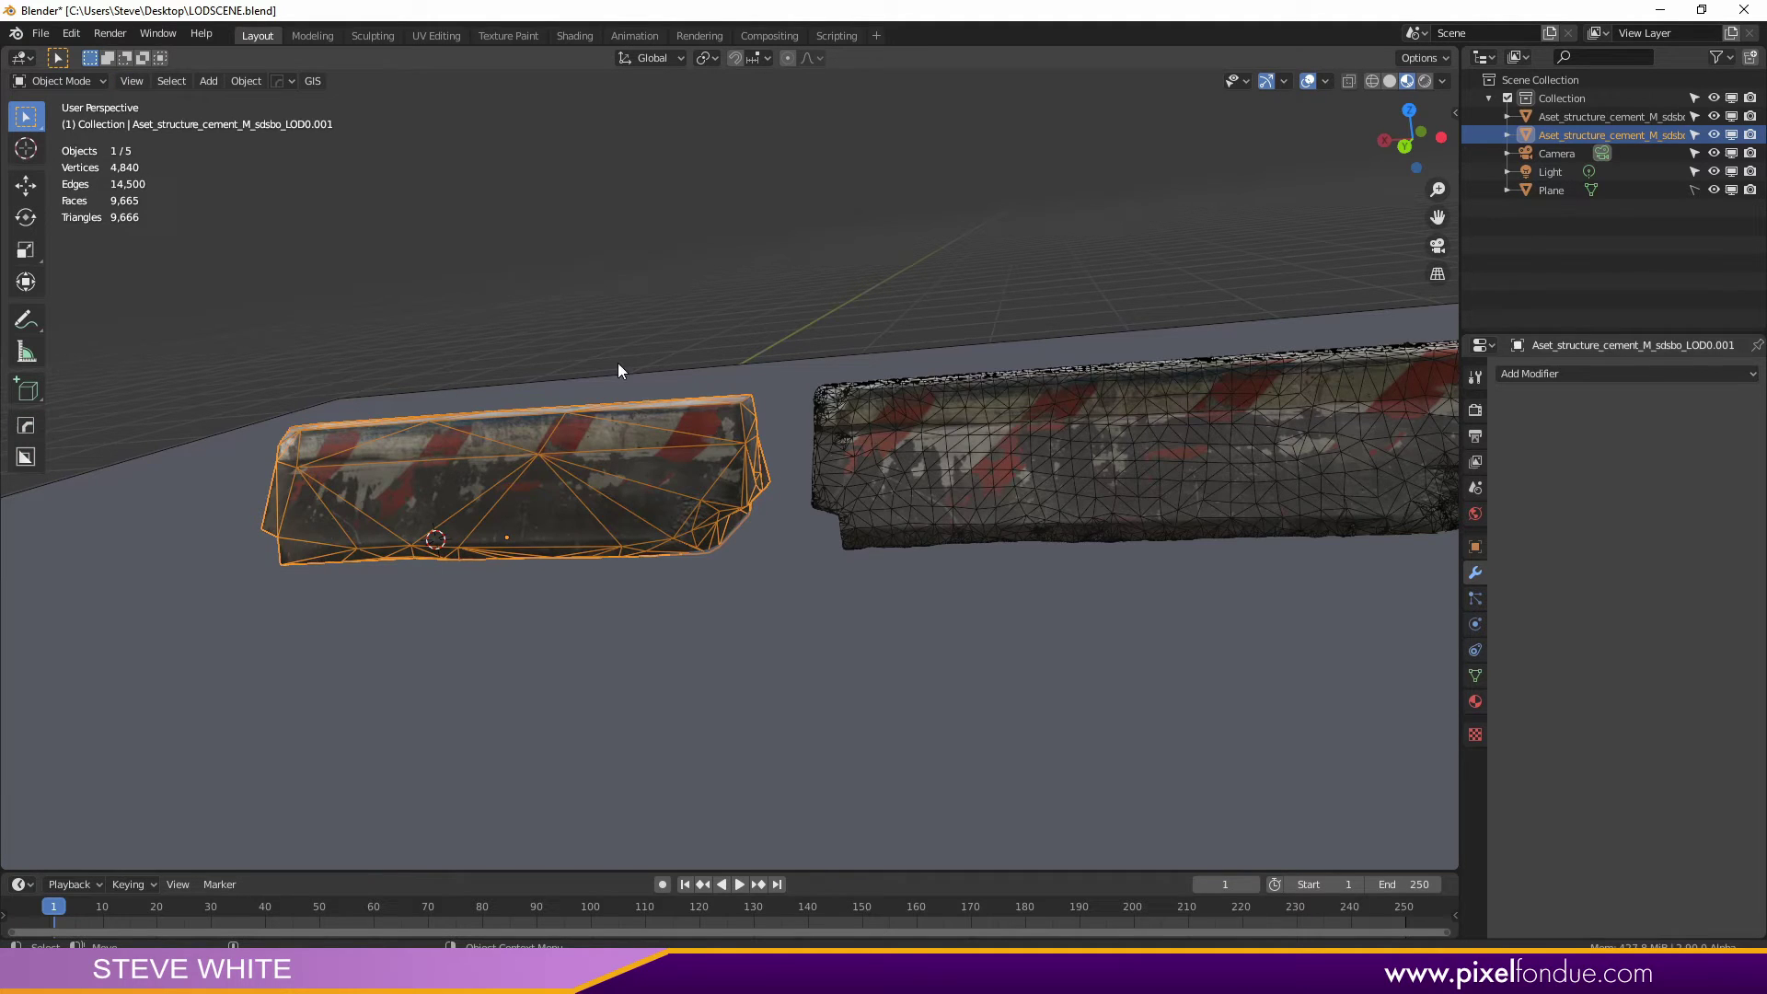
pyautogui.click(1034, 394)
pyautogui.keyDown('shift'); pyautogui.moveTo(986, 268); pyautogui.dragTo(871, 429, button='middle'); pyautogui.keyUp('shift')
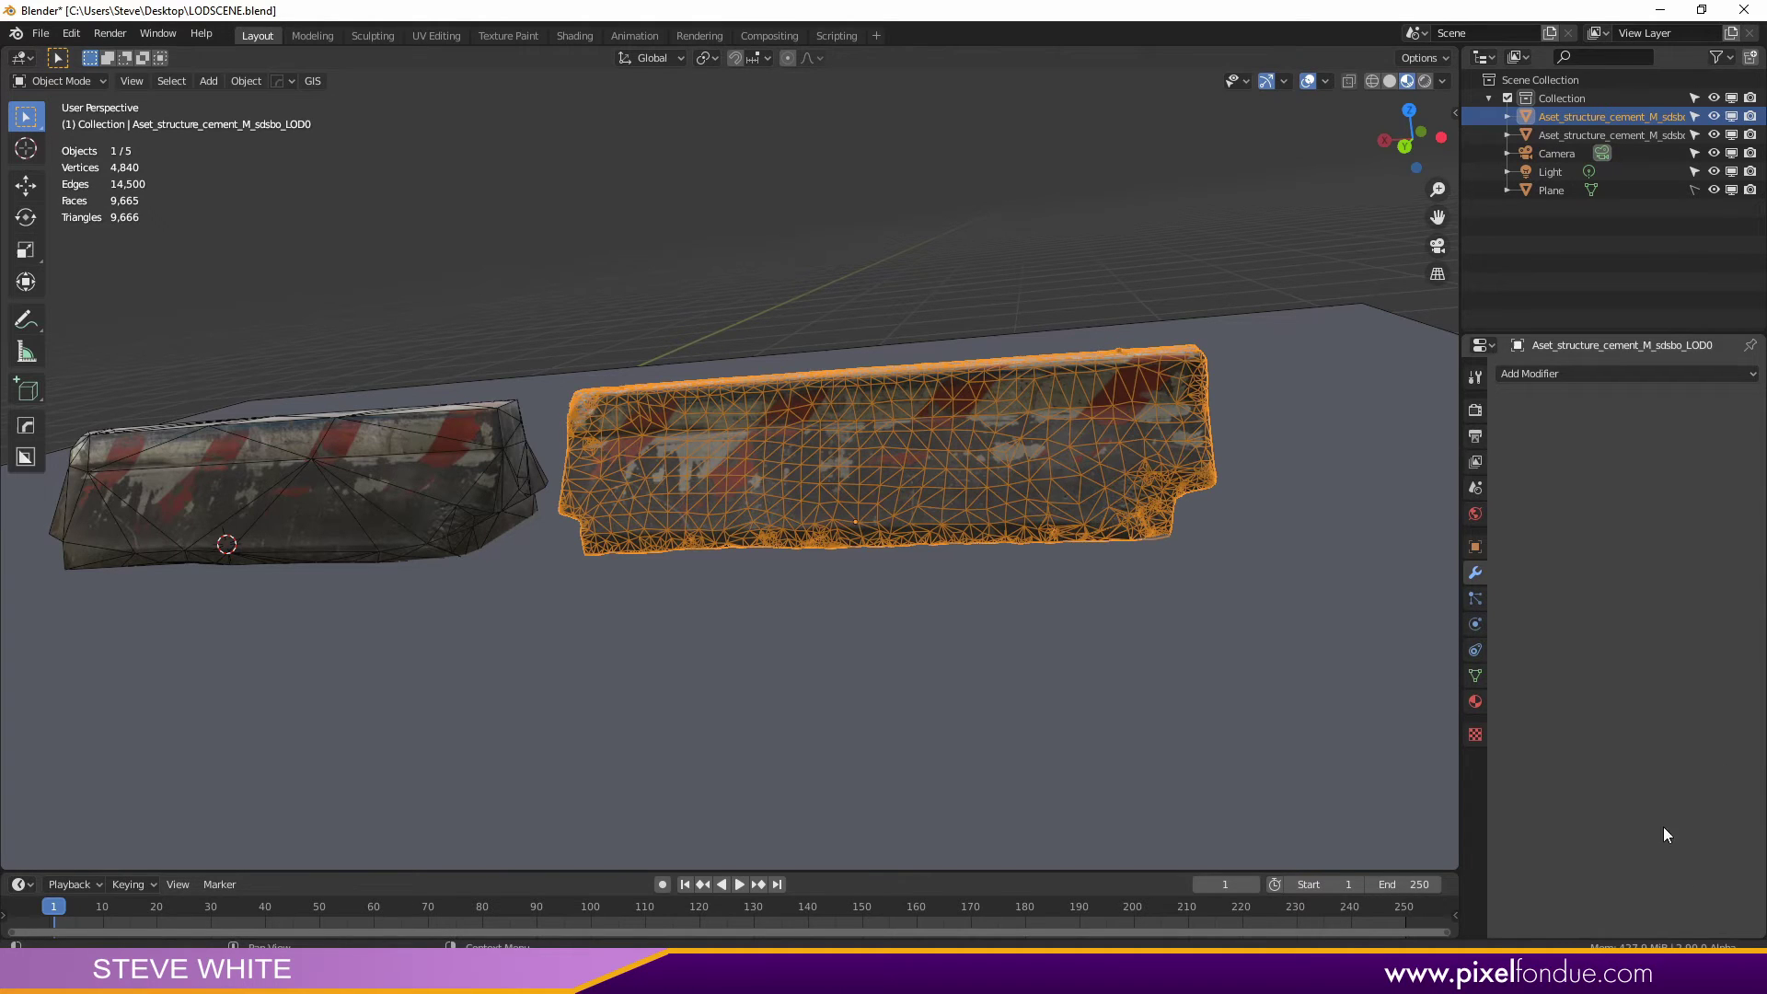
# Step: Enable Level of Detail on the original barrier with two levels: LOD0 and the decimated LOD0.001
pyautogui.click(1476, 677)
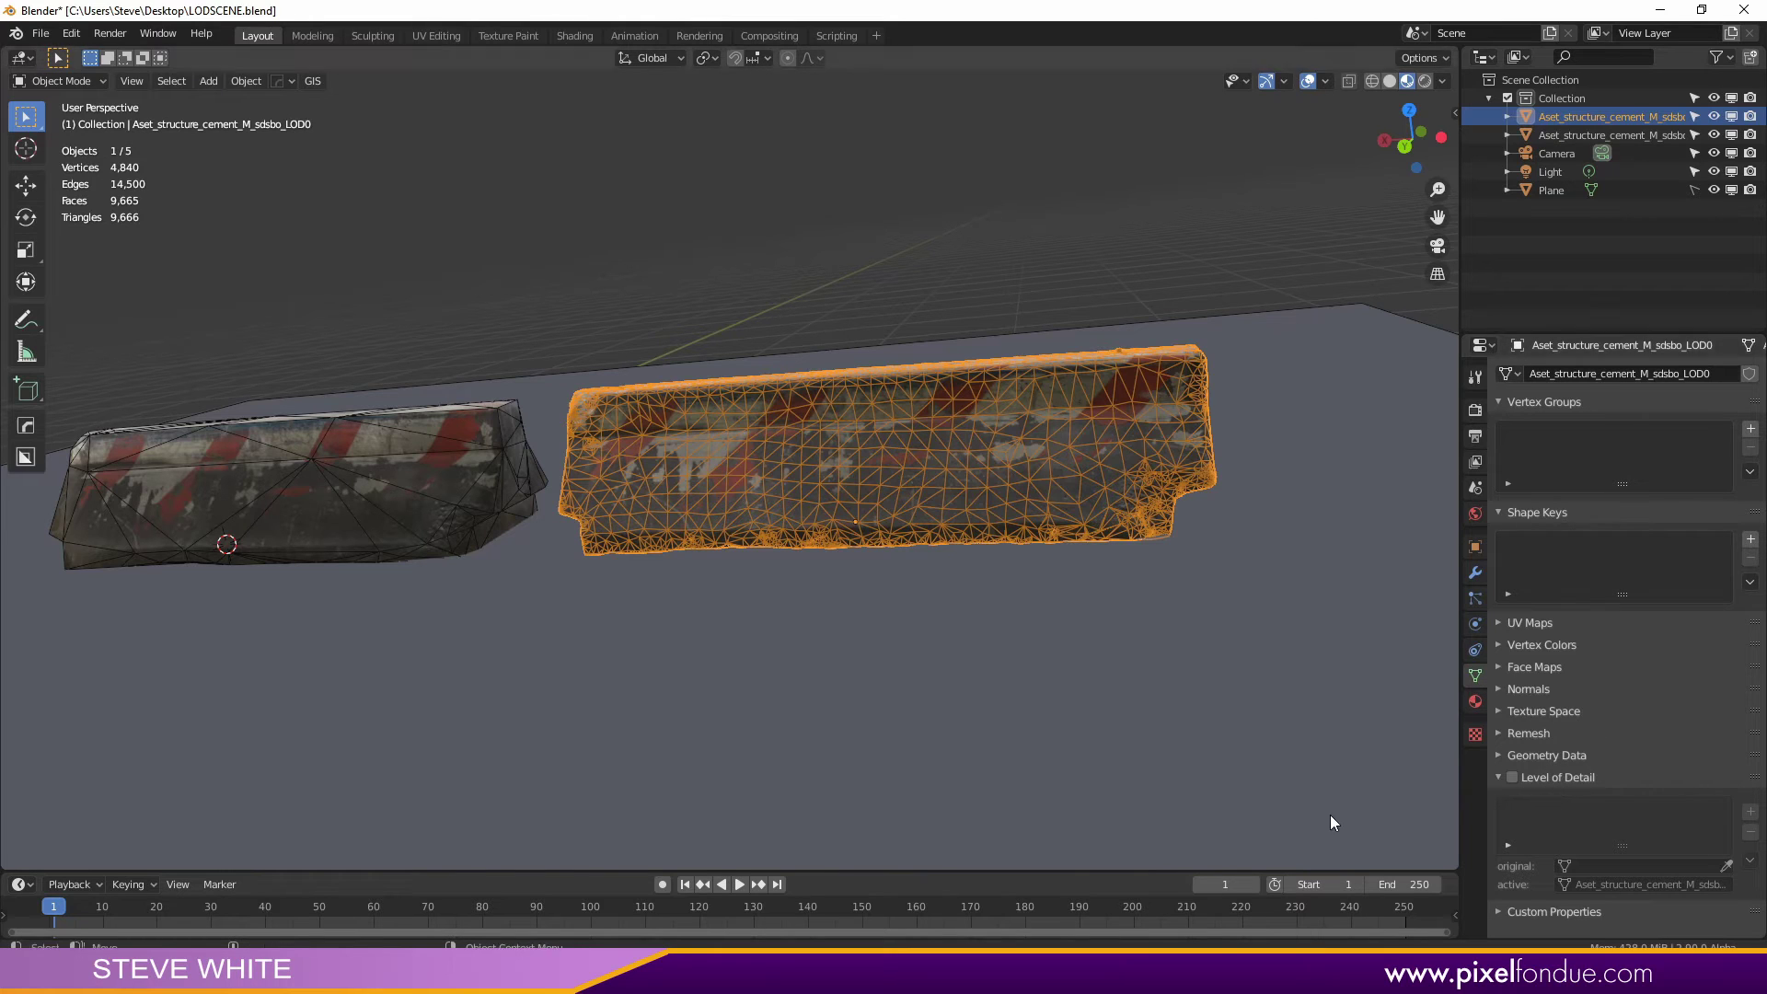
pyautogui.click(1512, 777)
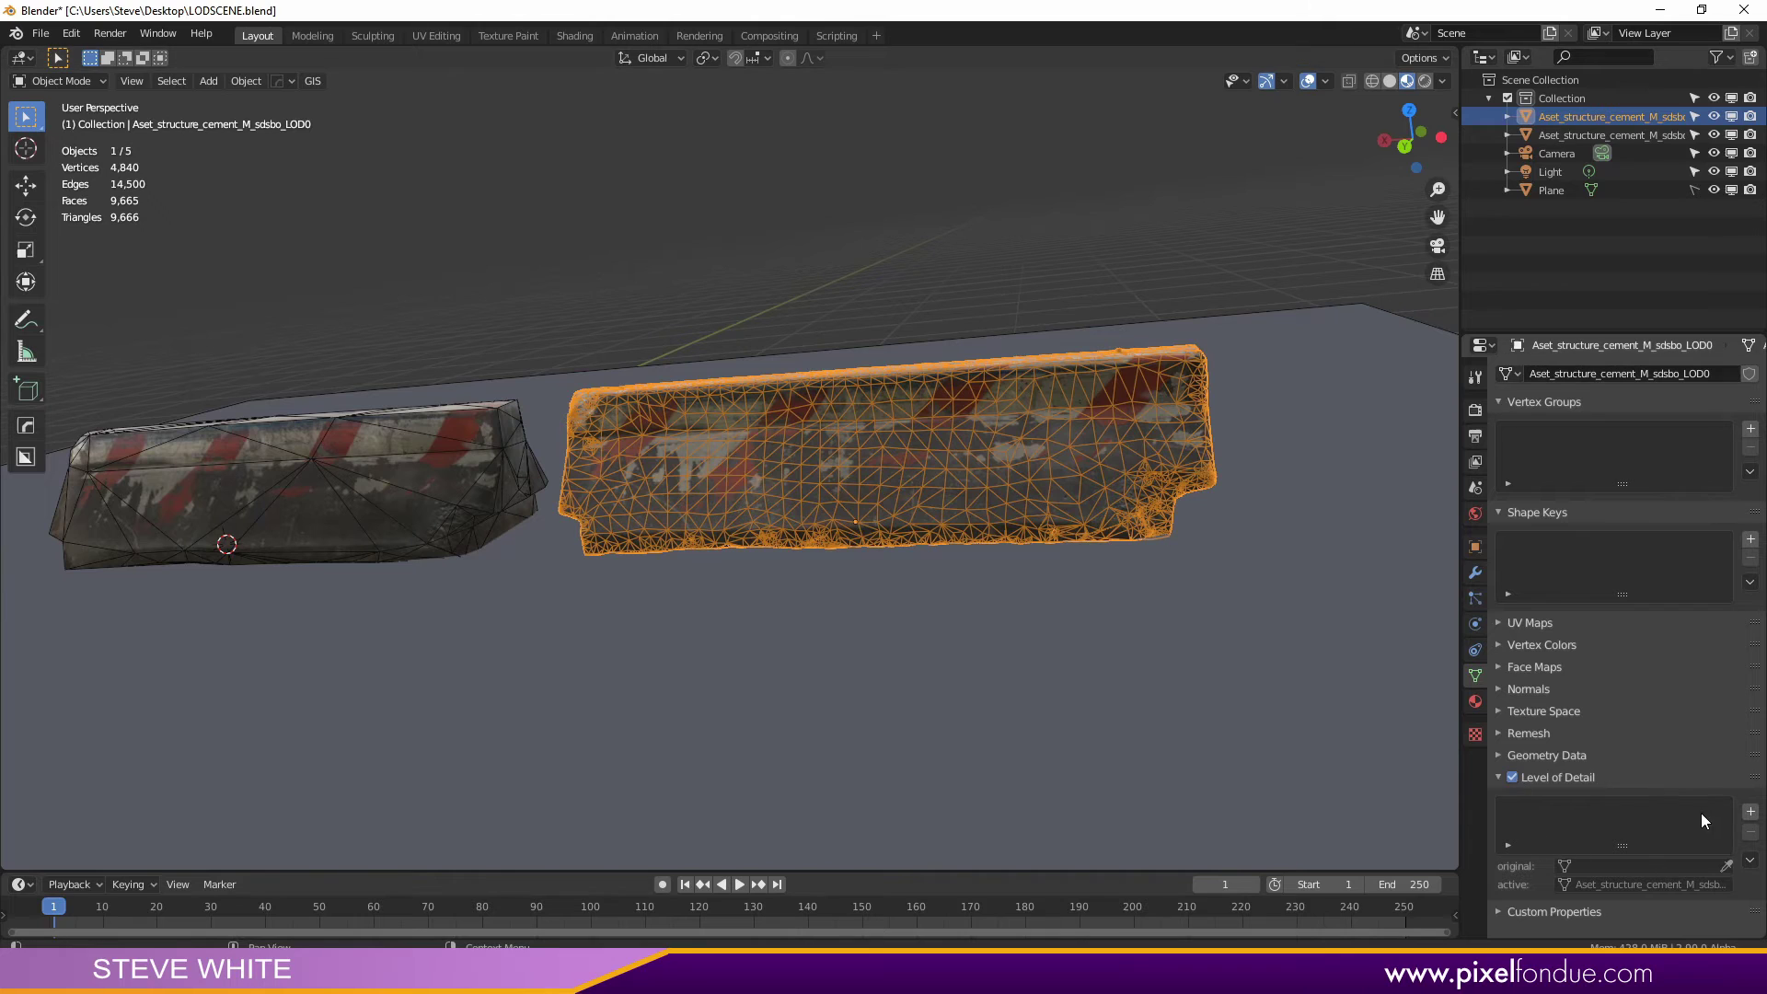
pyautogui.click(1751, 811)
pyautogui.click(1751, 811)
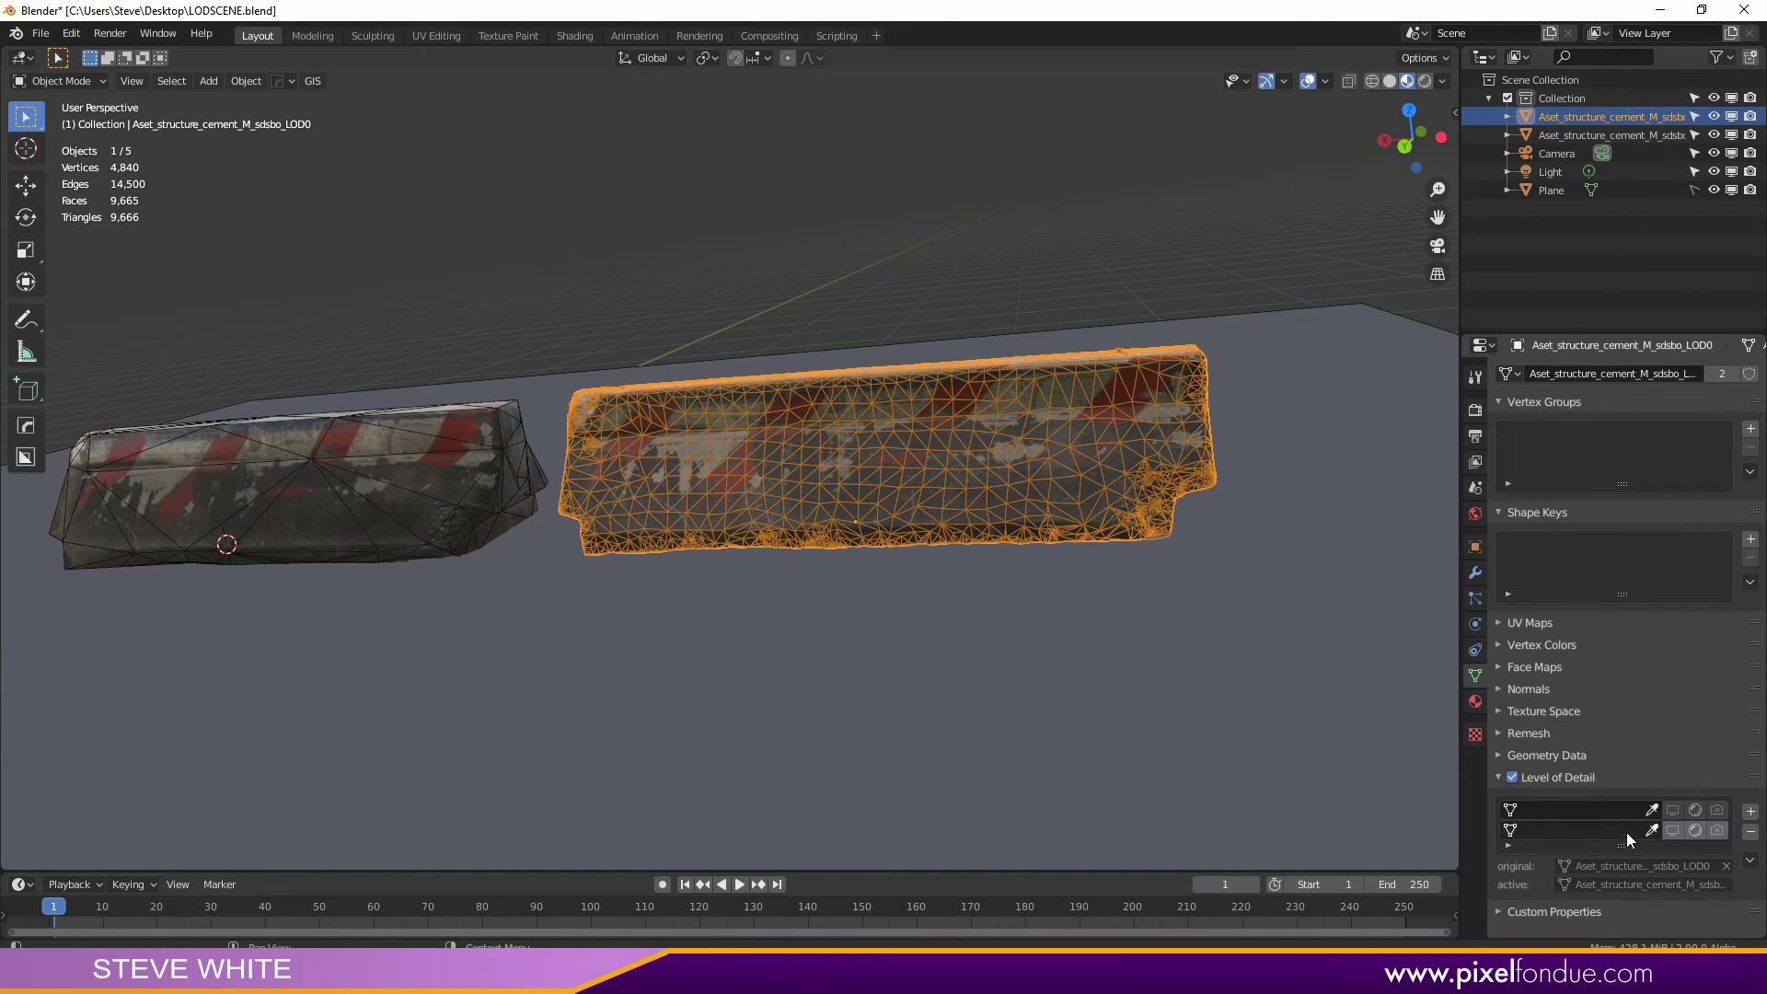
pyautogui.click(1653, 810)
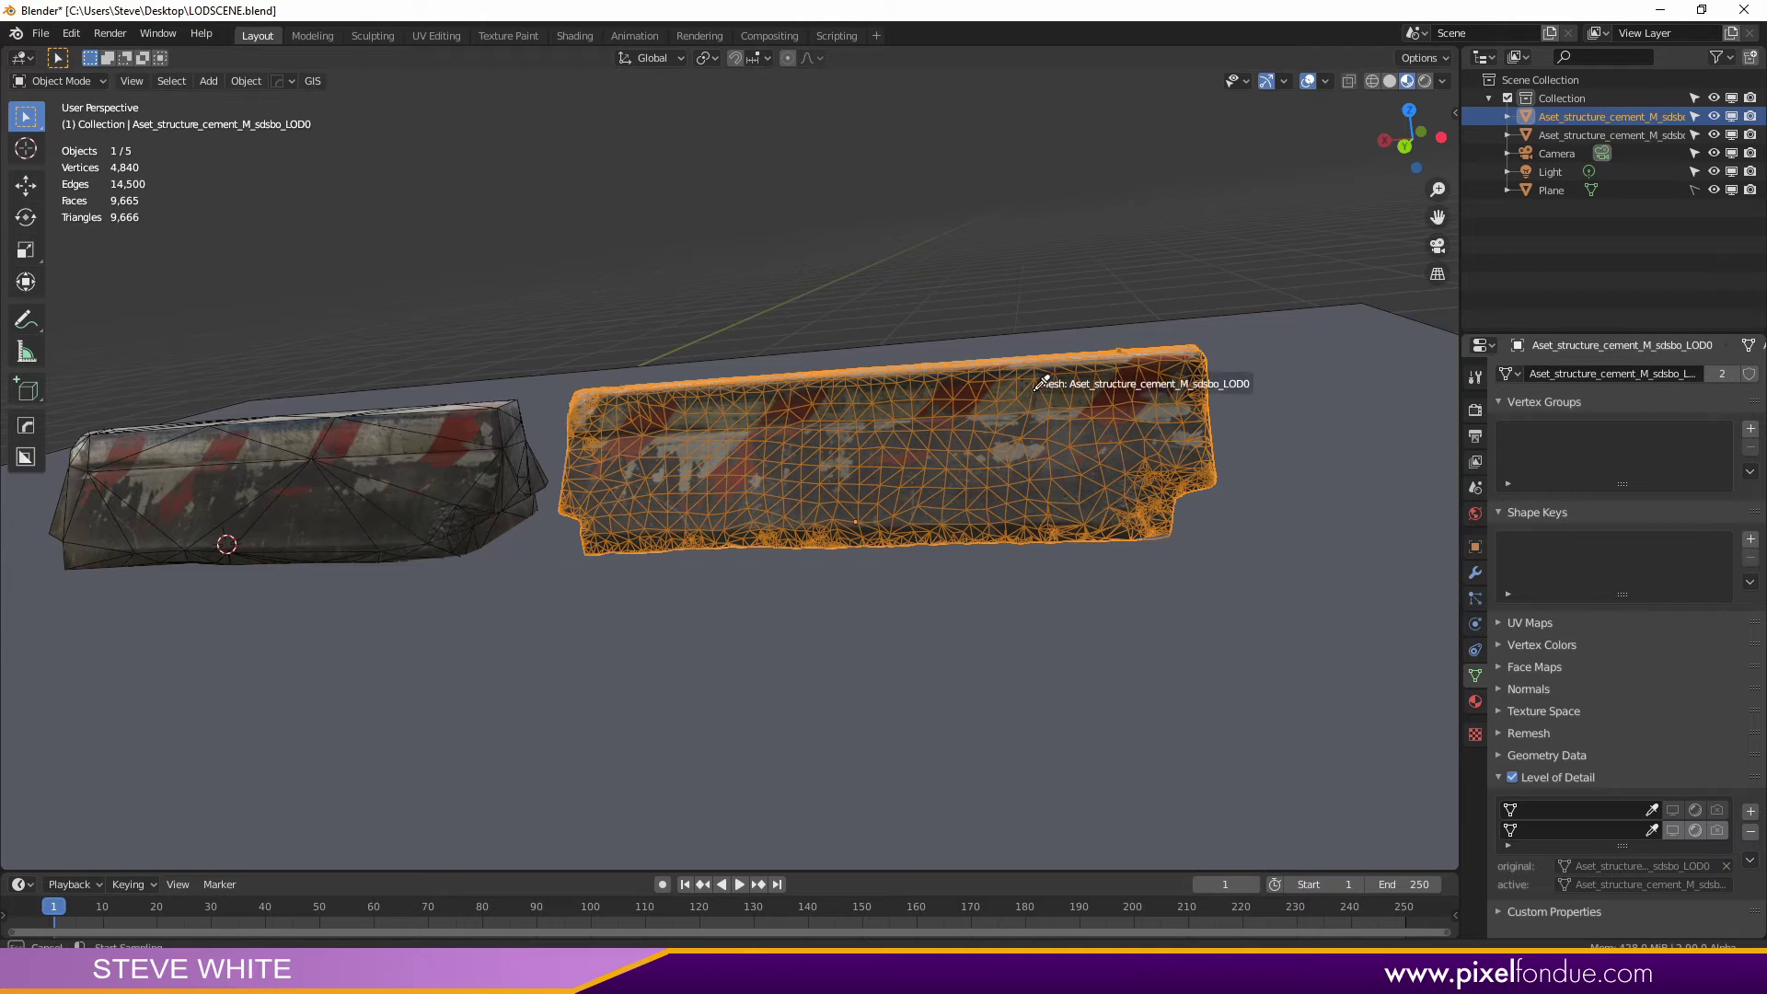
pyautogui.click(983, 412)
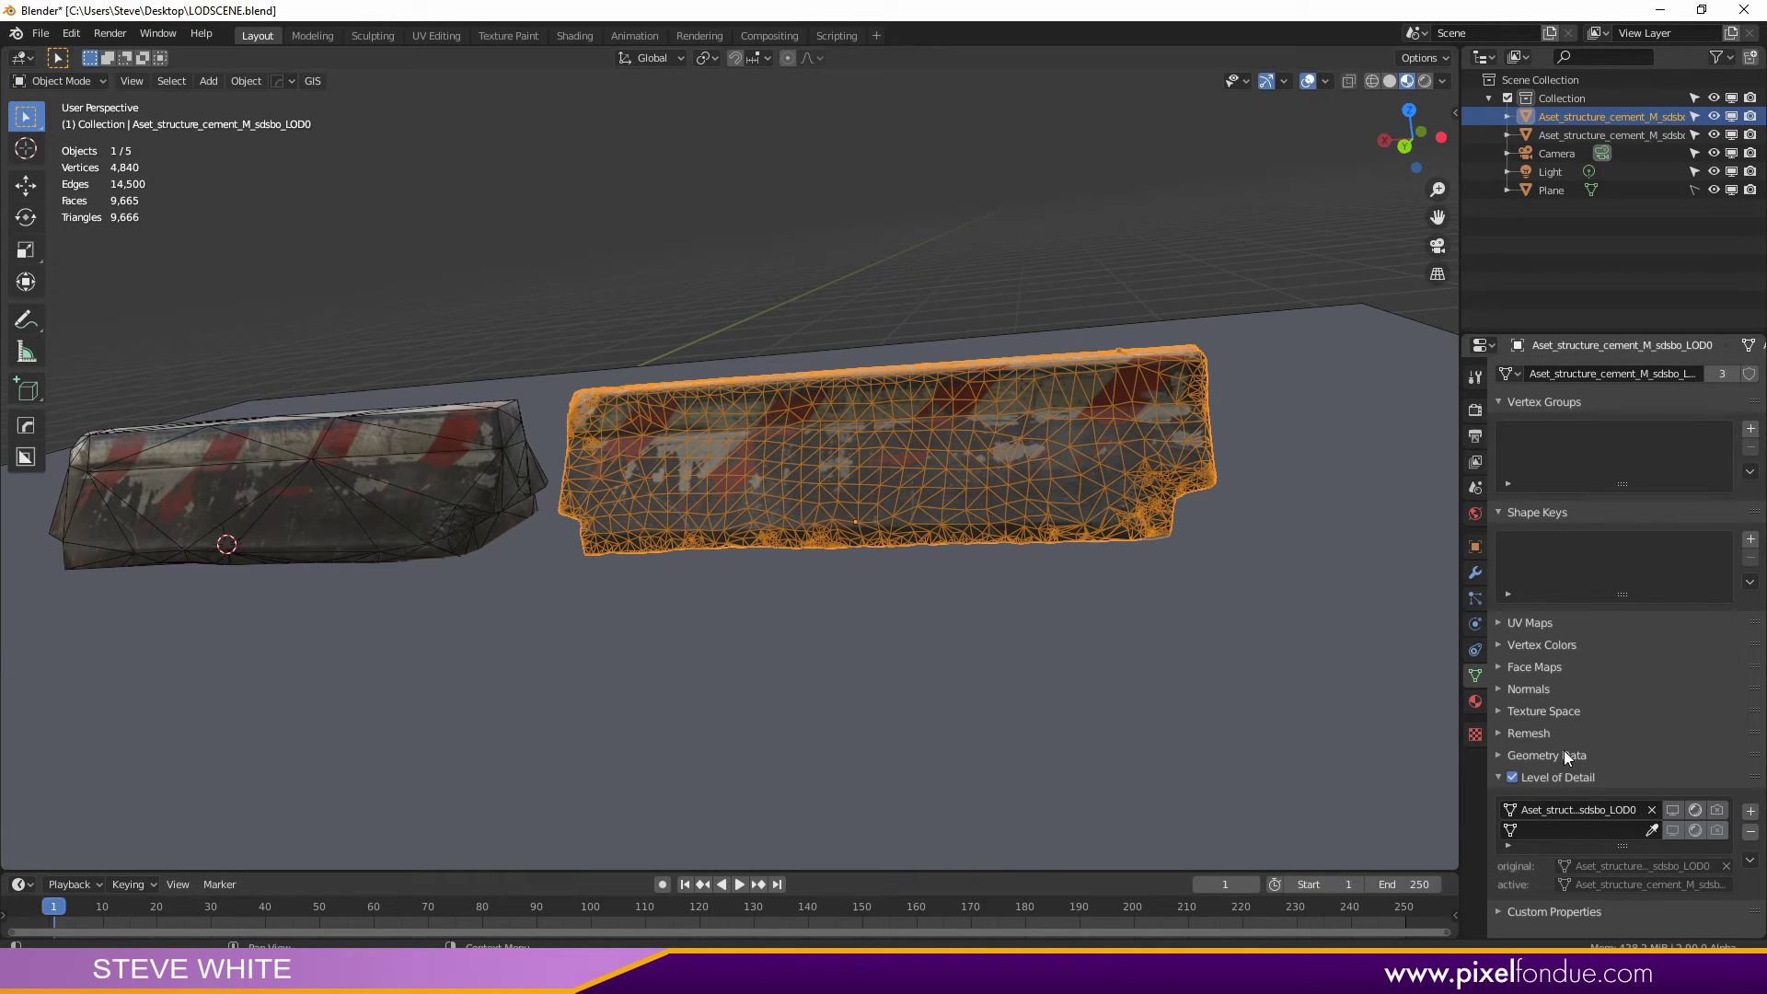
pyautogui.click(1653, 829)
pyautogui.click(469, 433)
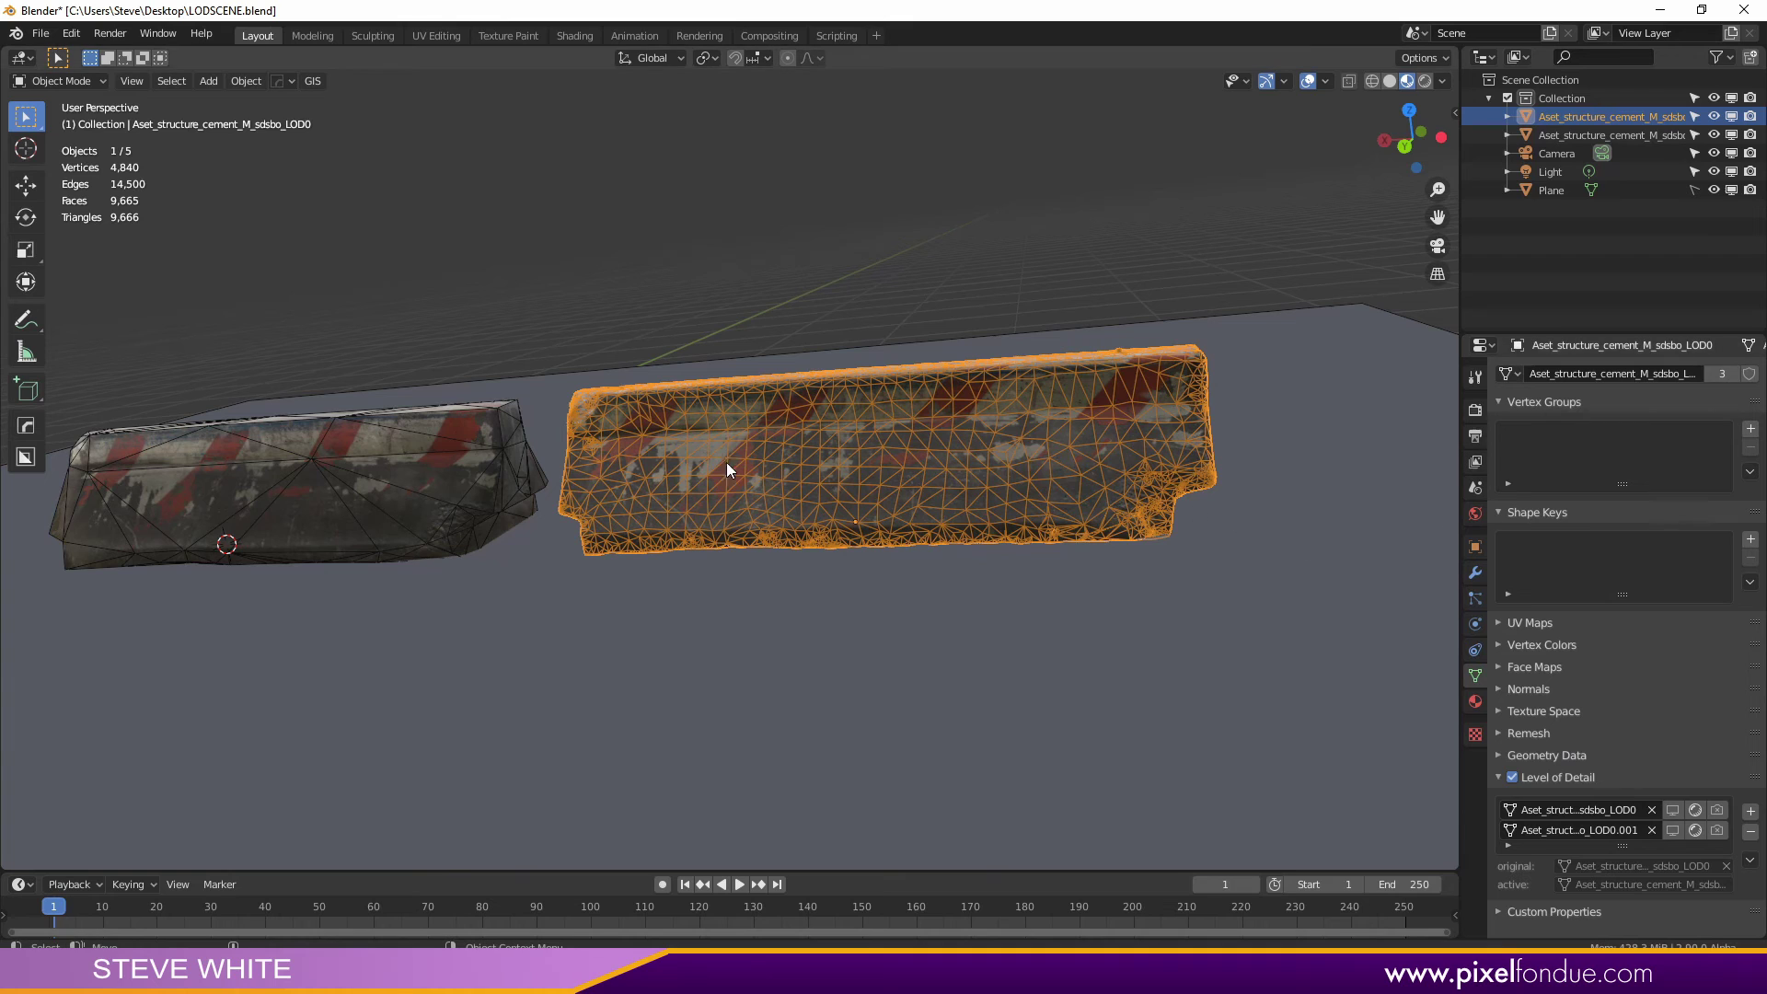
# Step: Rename the decimated barrier object to 'Low Poly'
pyautogui.click(462, 462)
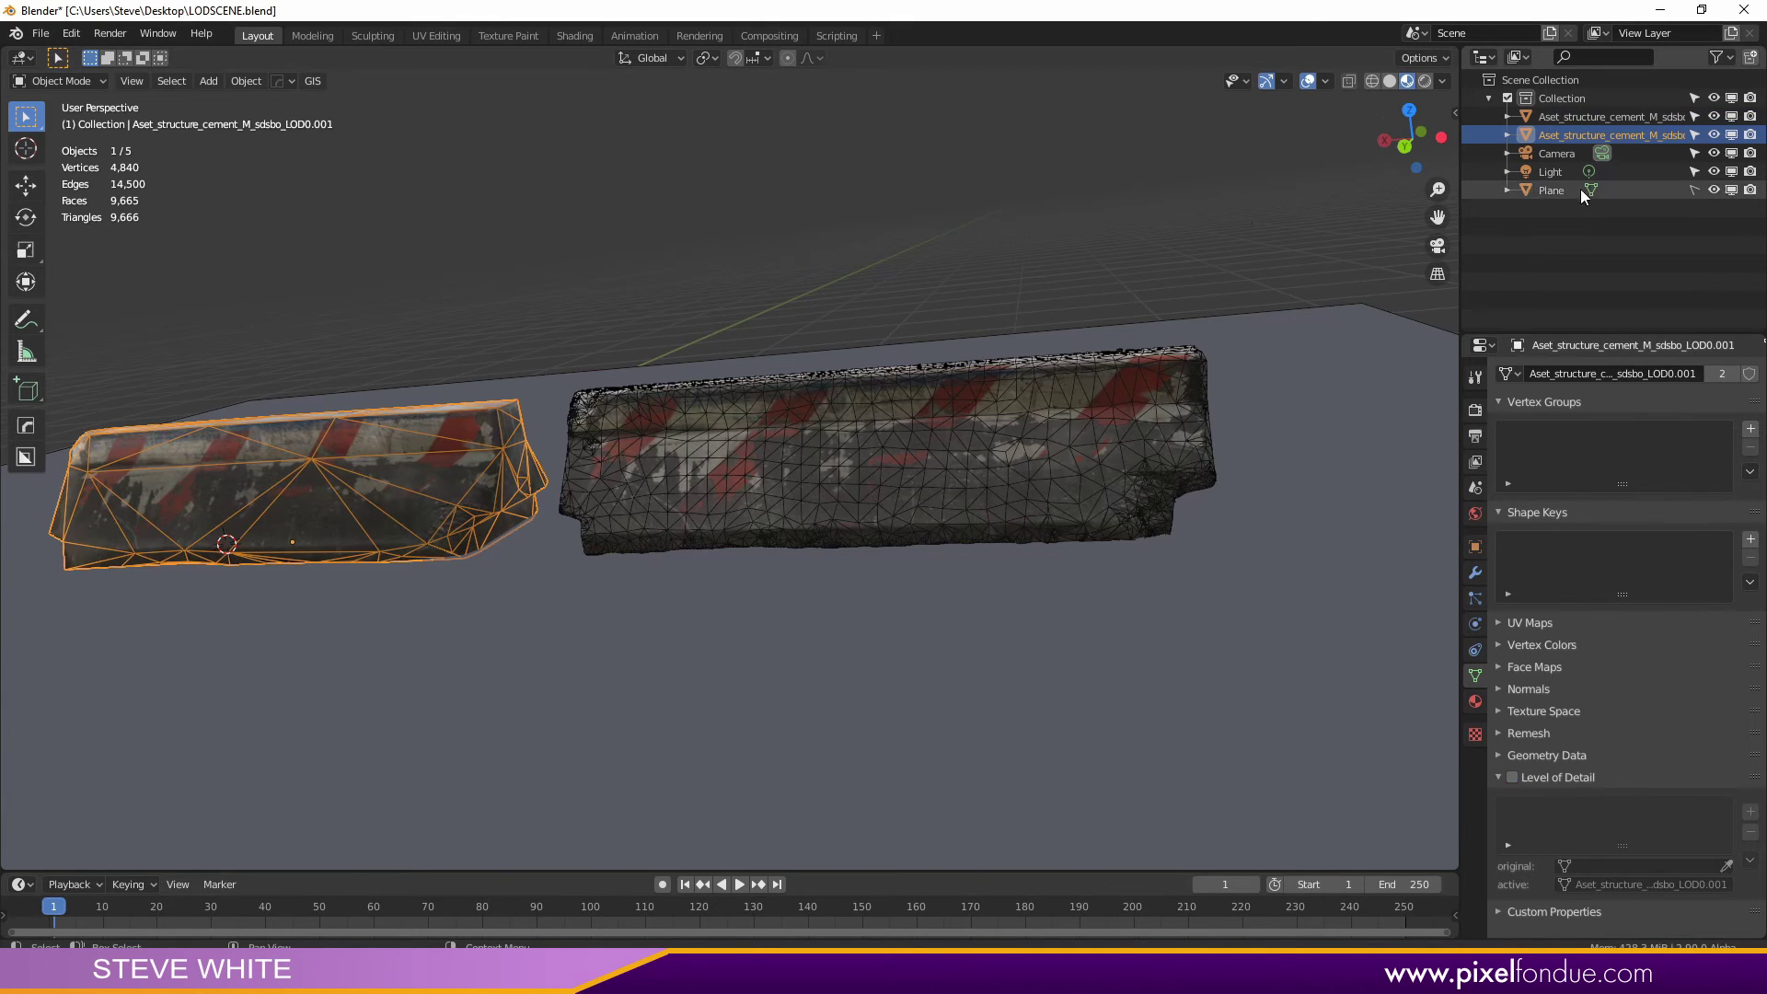
pyautogui.doubleClick(1644, 135)
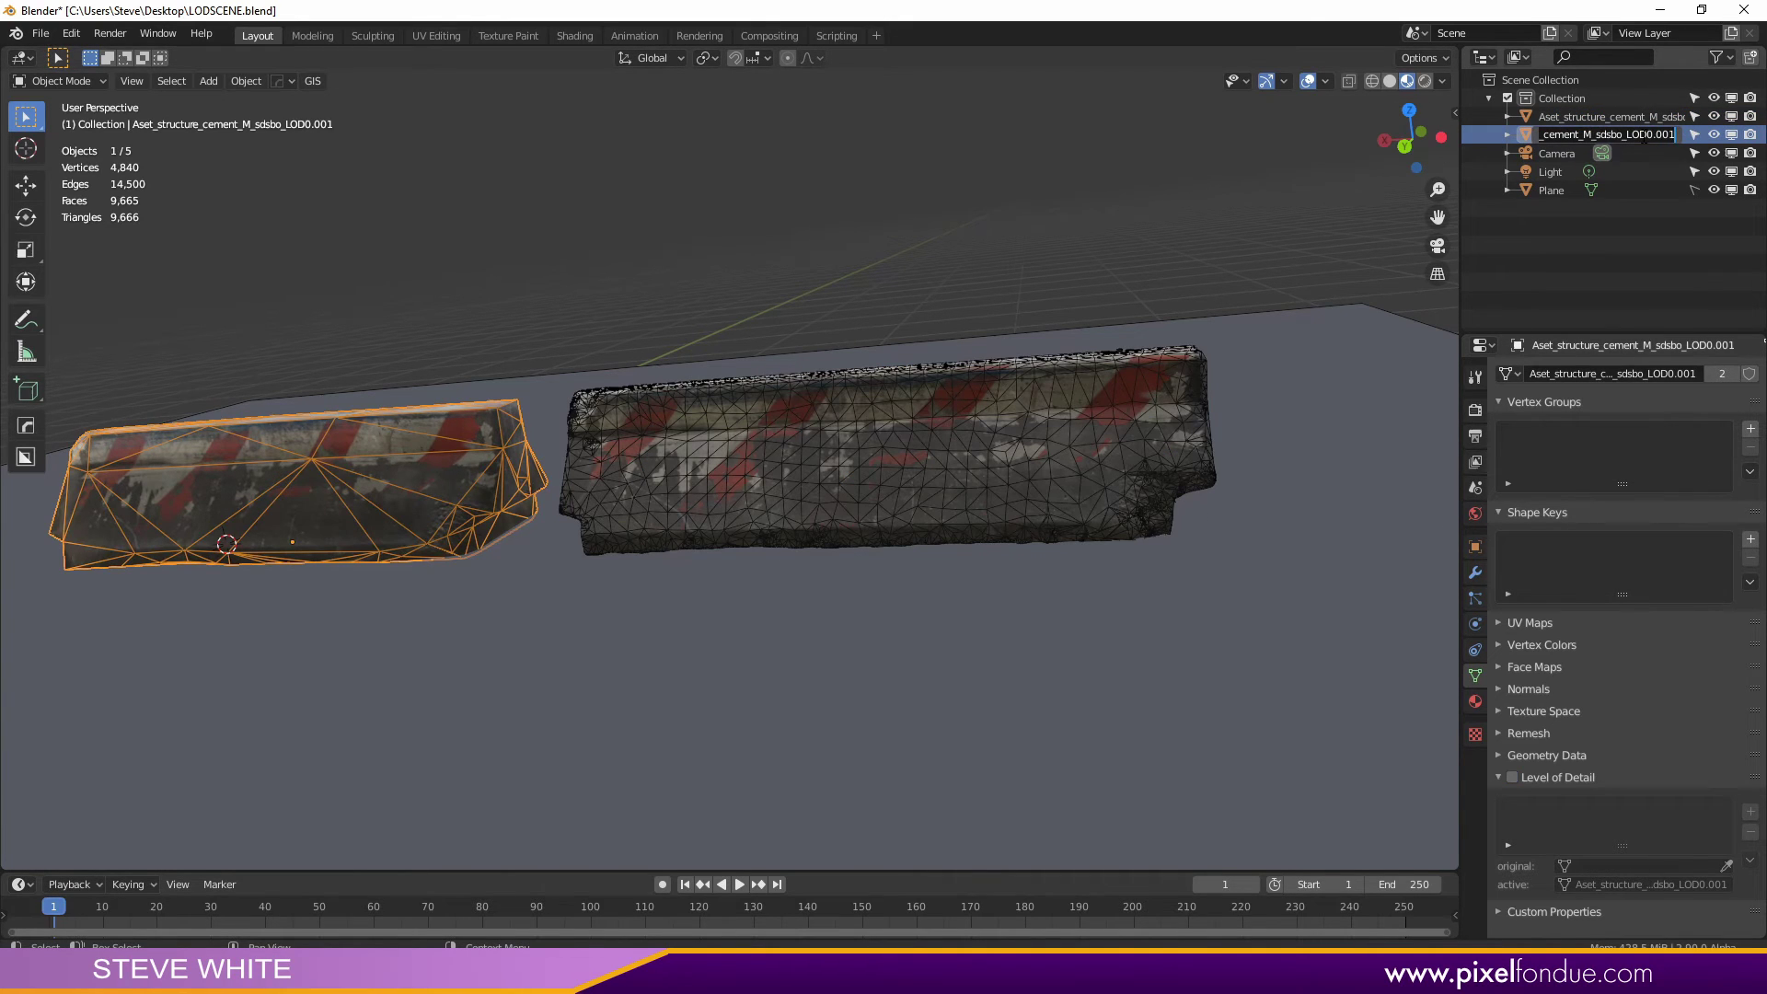
pyautogui.write('Low Poly')
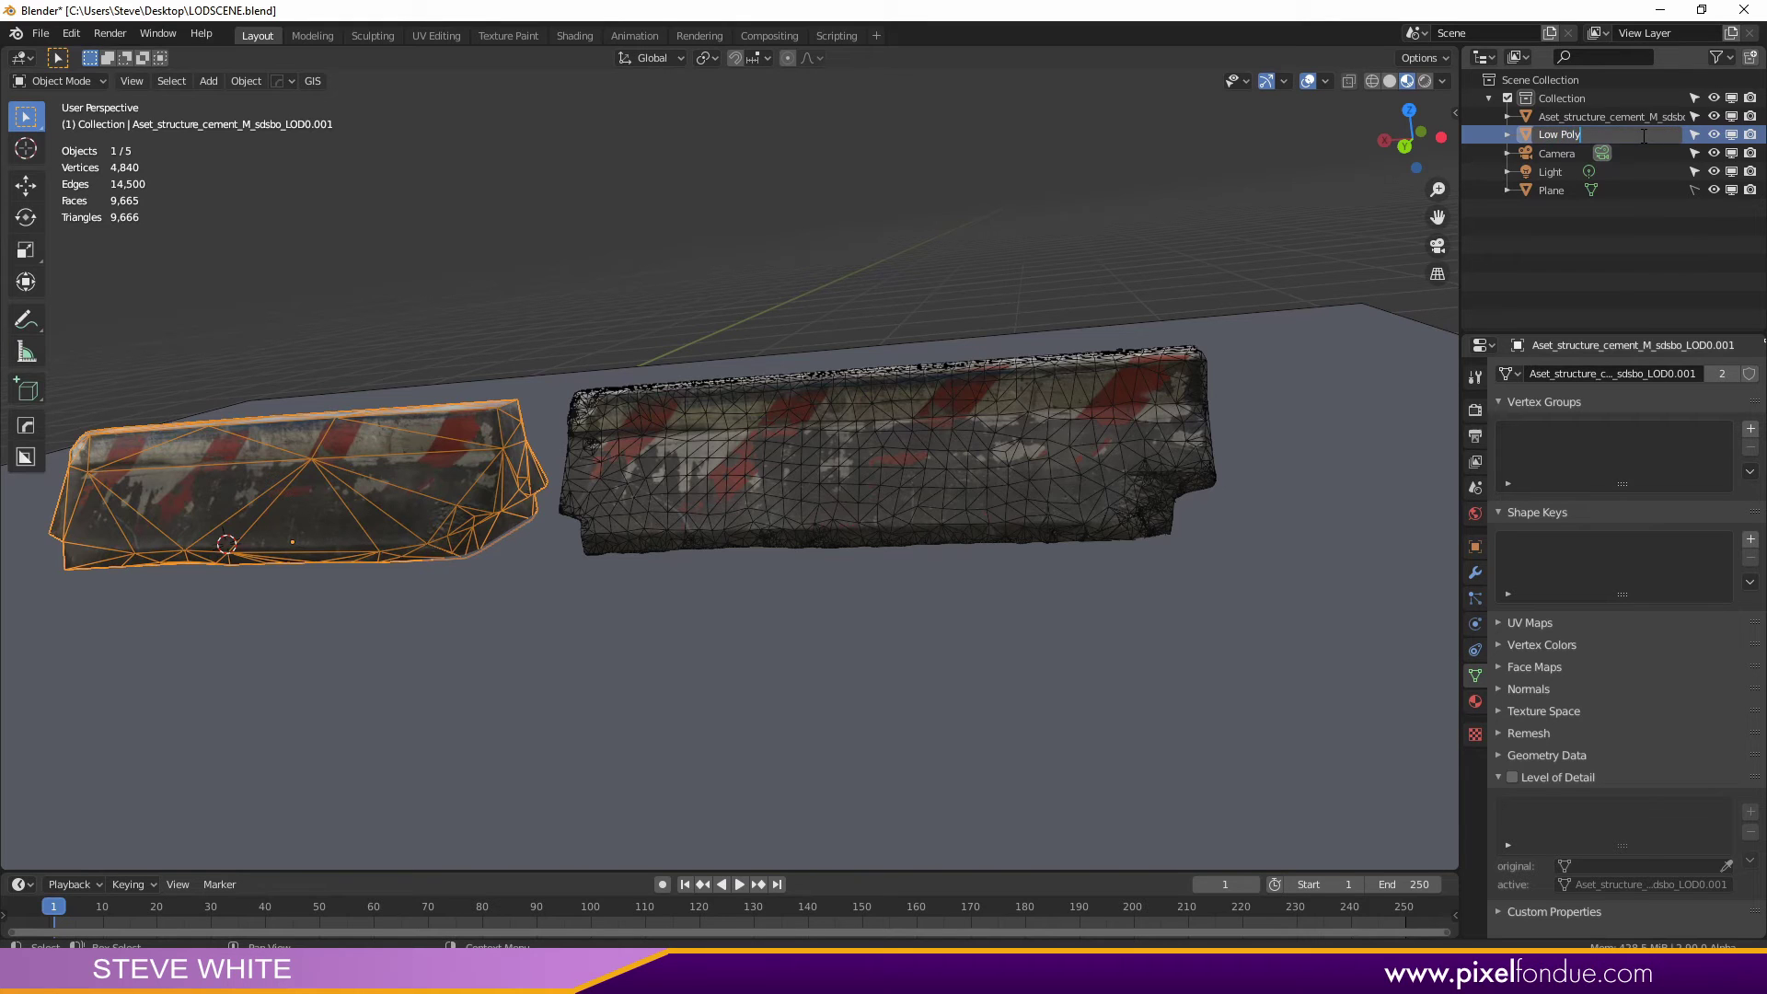
pyautogui.press('Return')
# Step: Test each detail level's viewport toggle, ending with LOD0 shown in the viewport and used for rendering
pyautogui.click(969, 423)
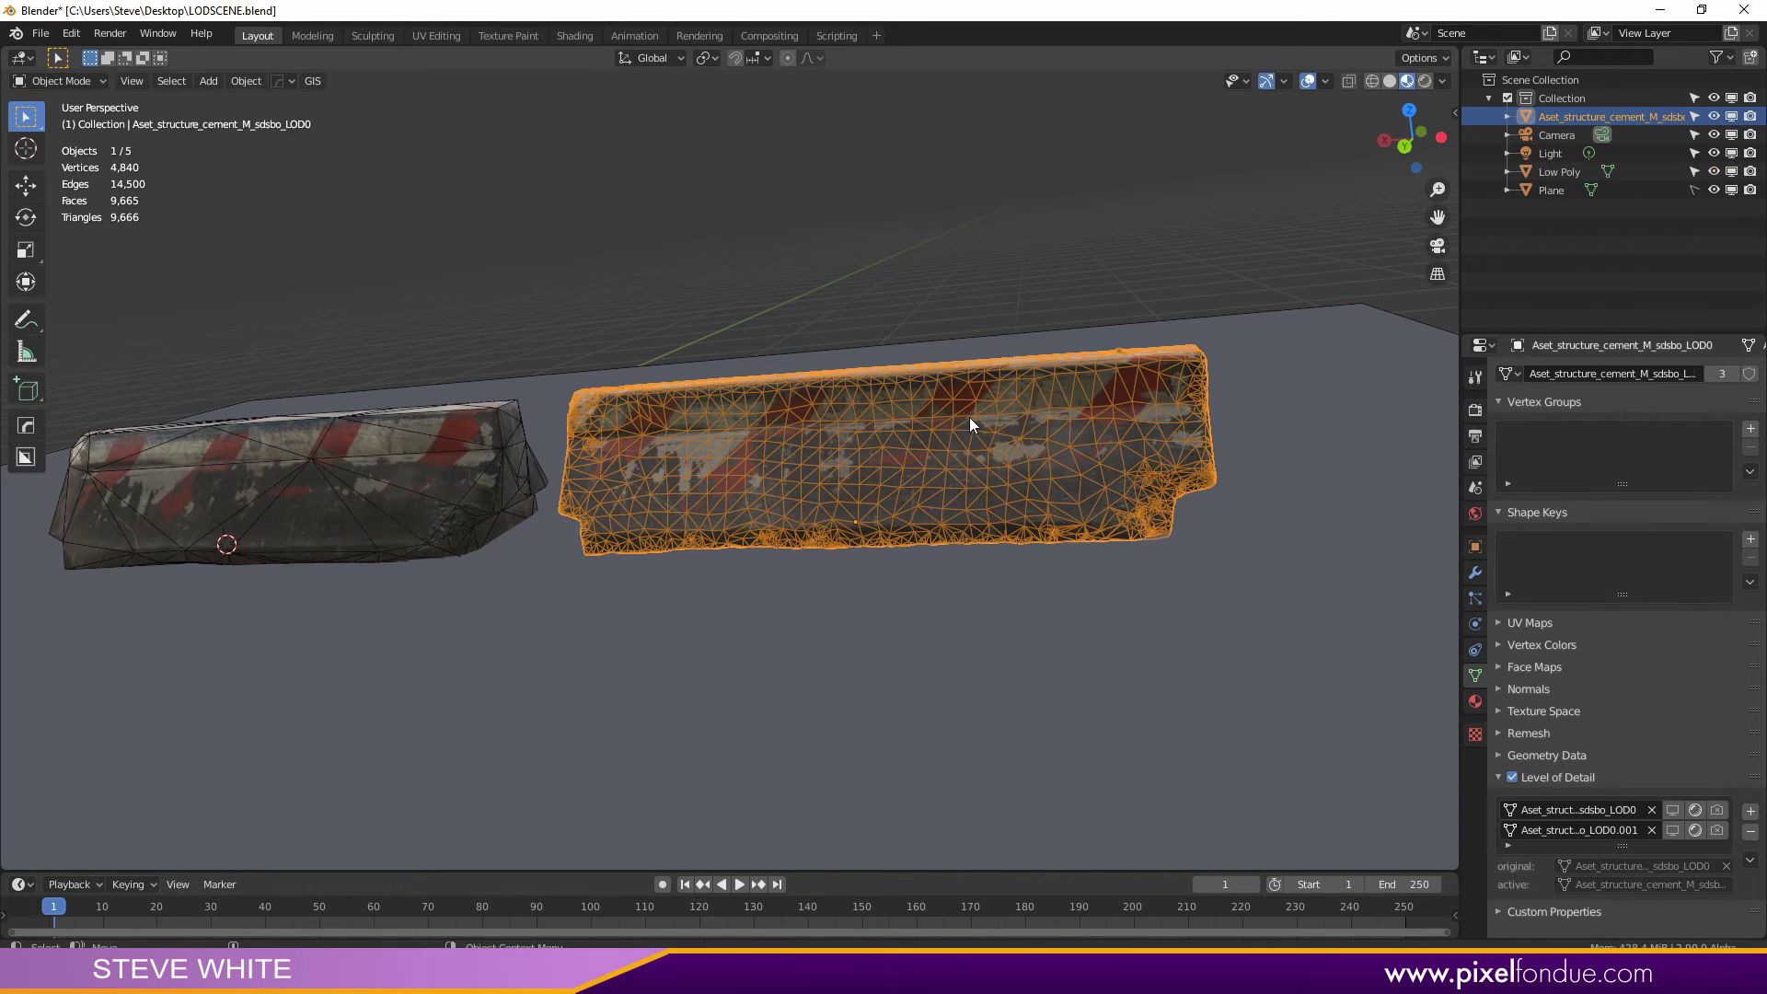
pyautogui.click(1673, 810)
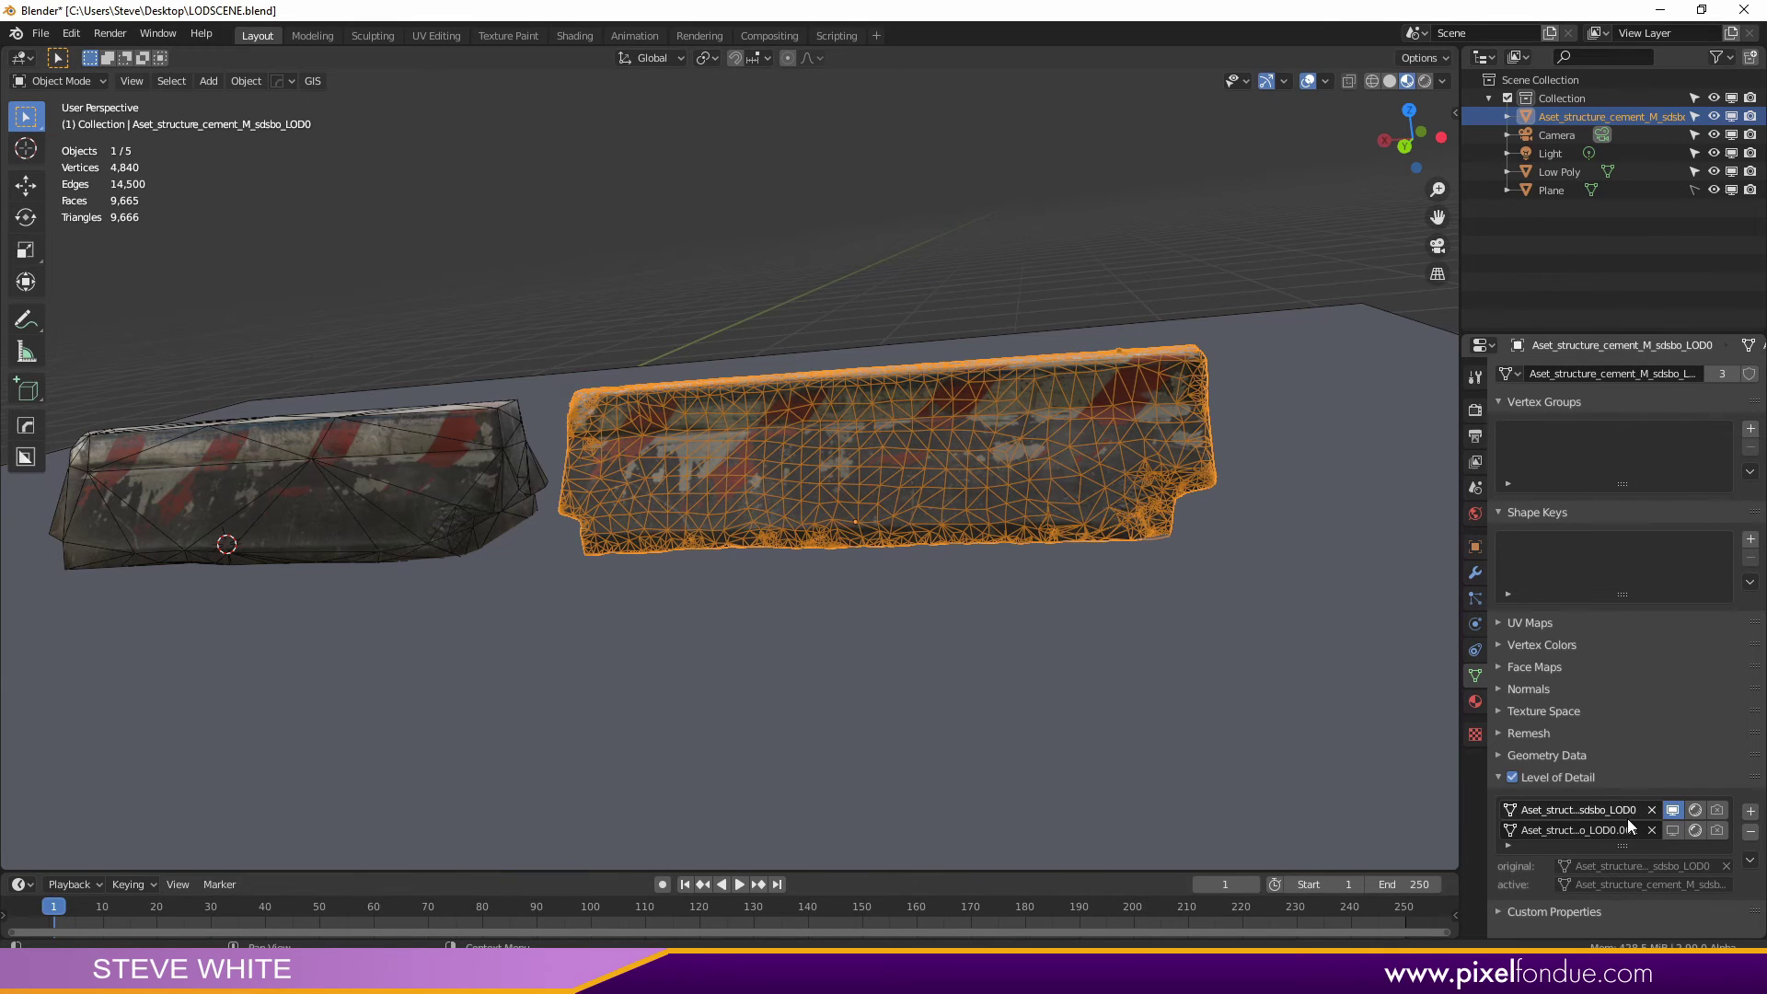
pyautogui.click(1671, 830)
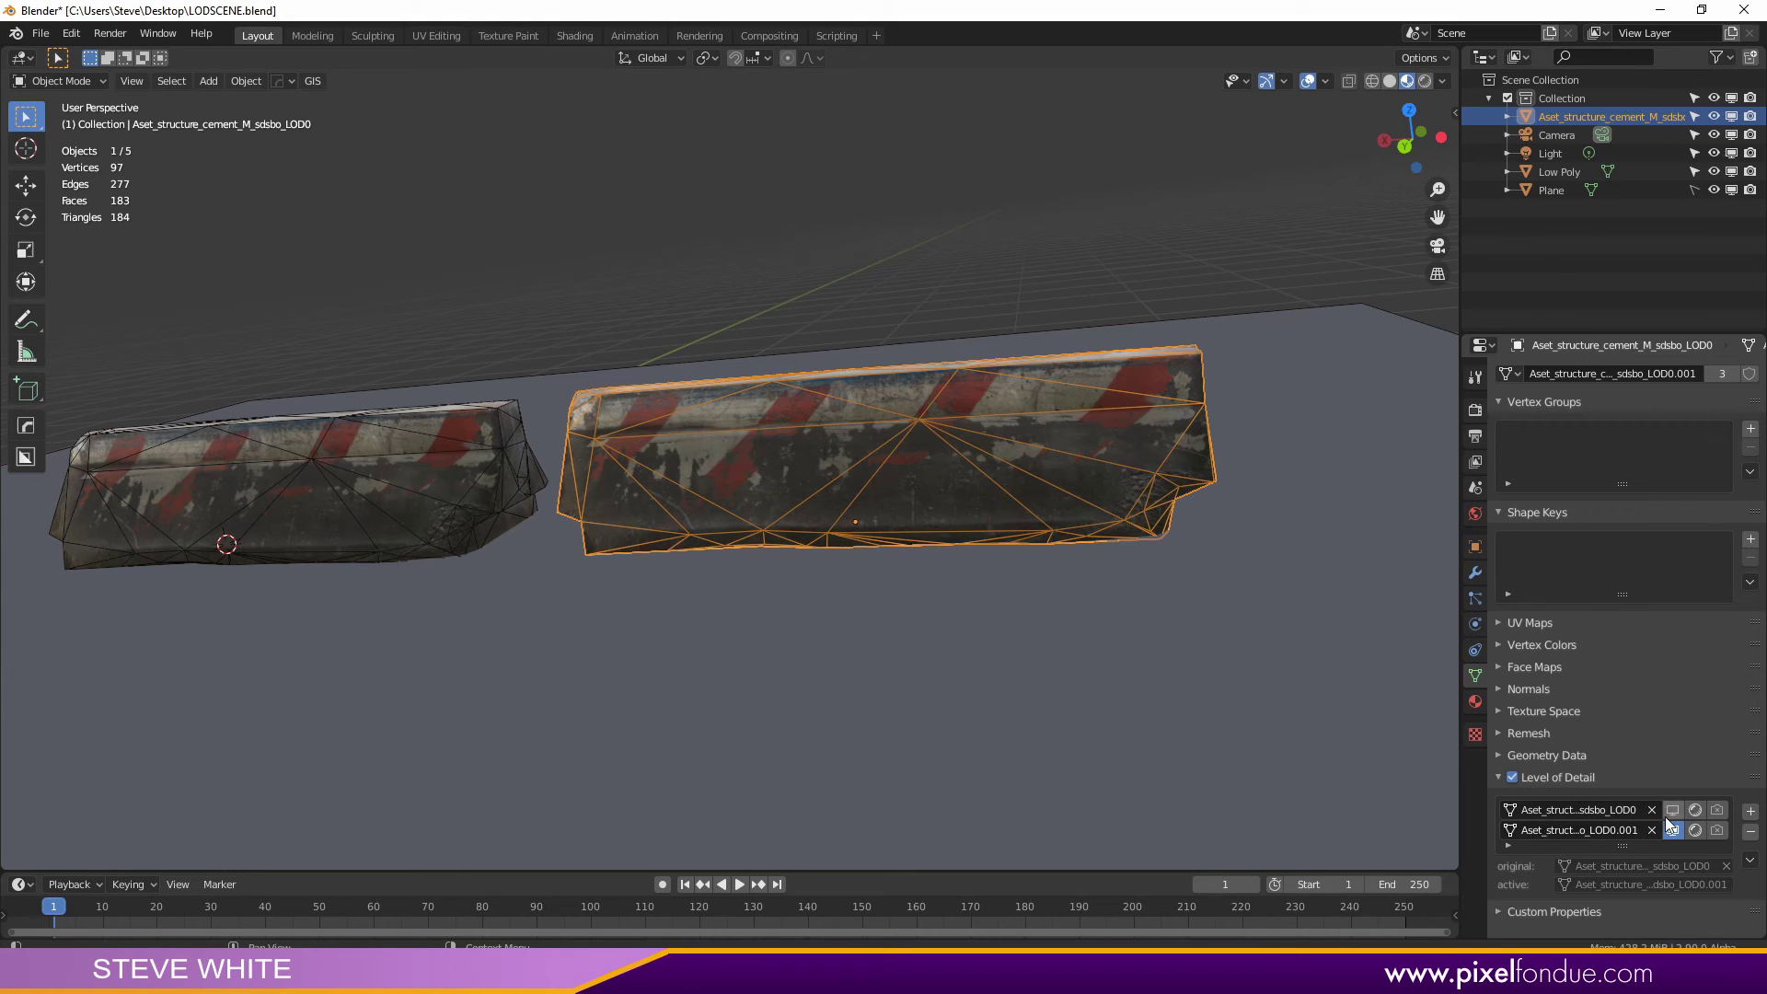
pyautogui.click(1674, 811)
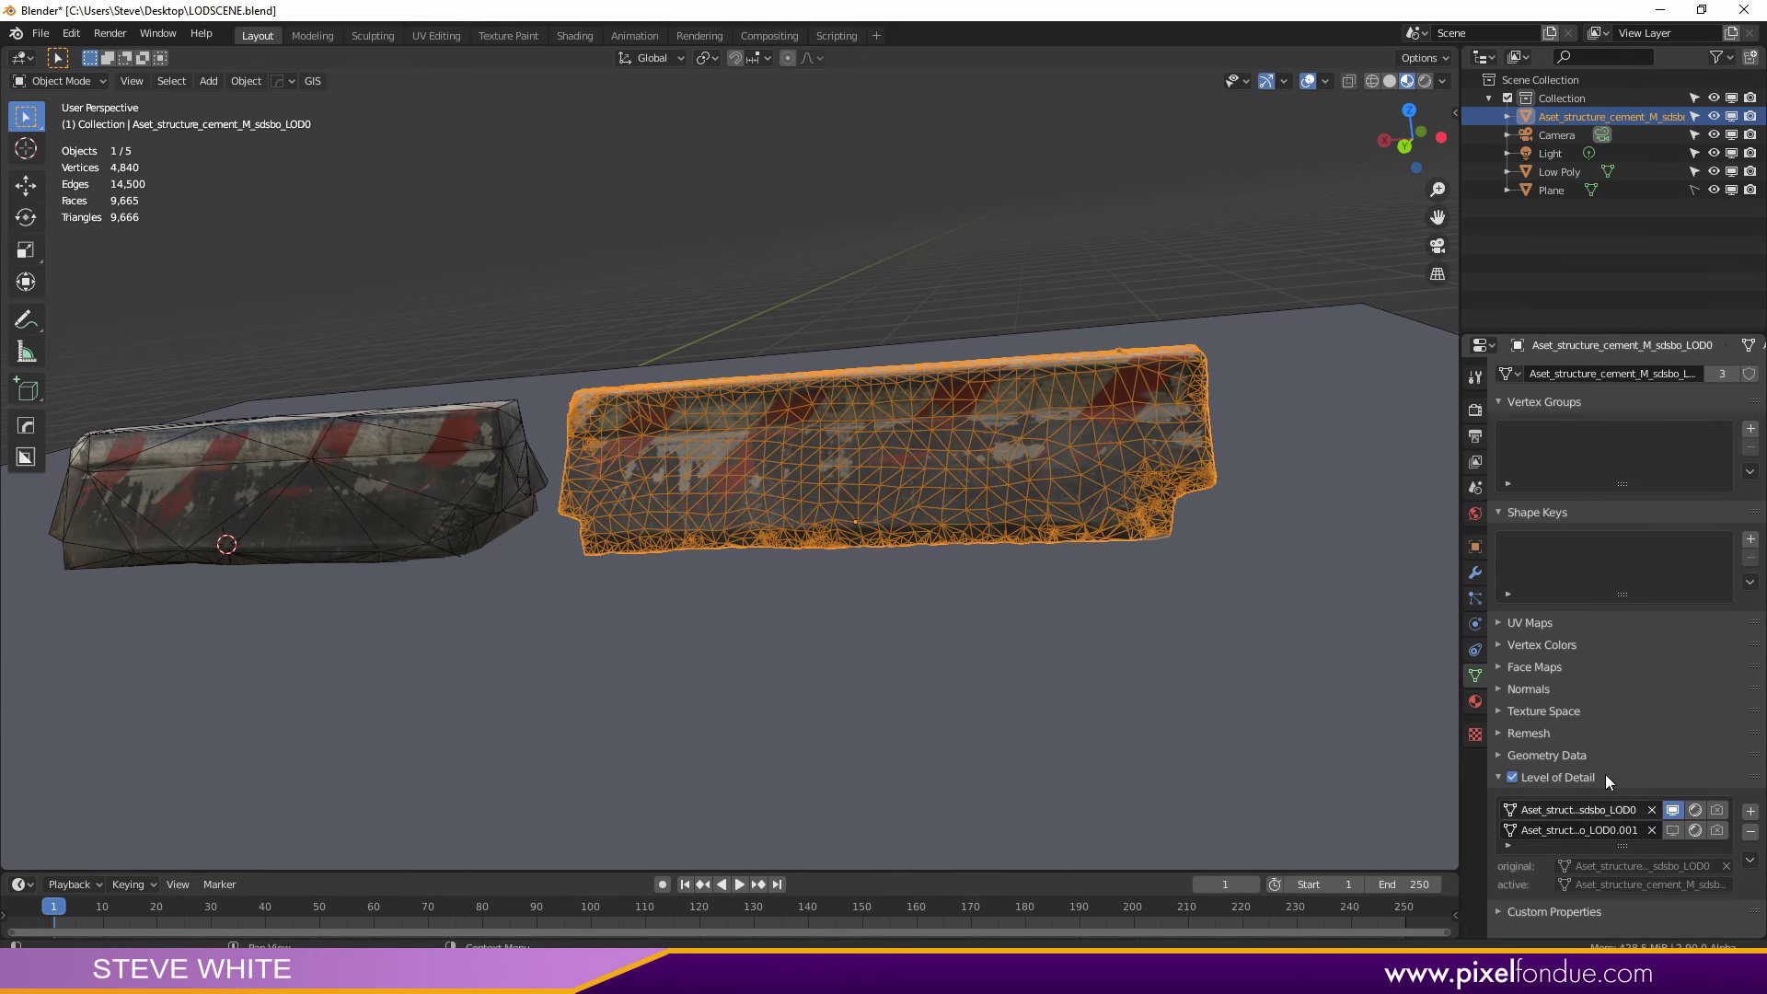
pyautogui.click(1695, 809)
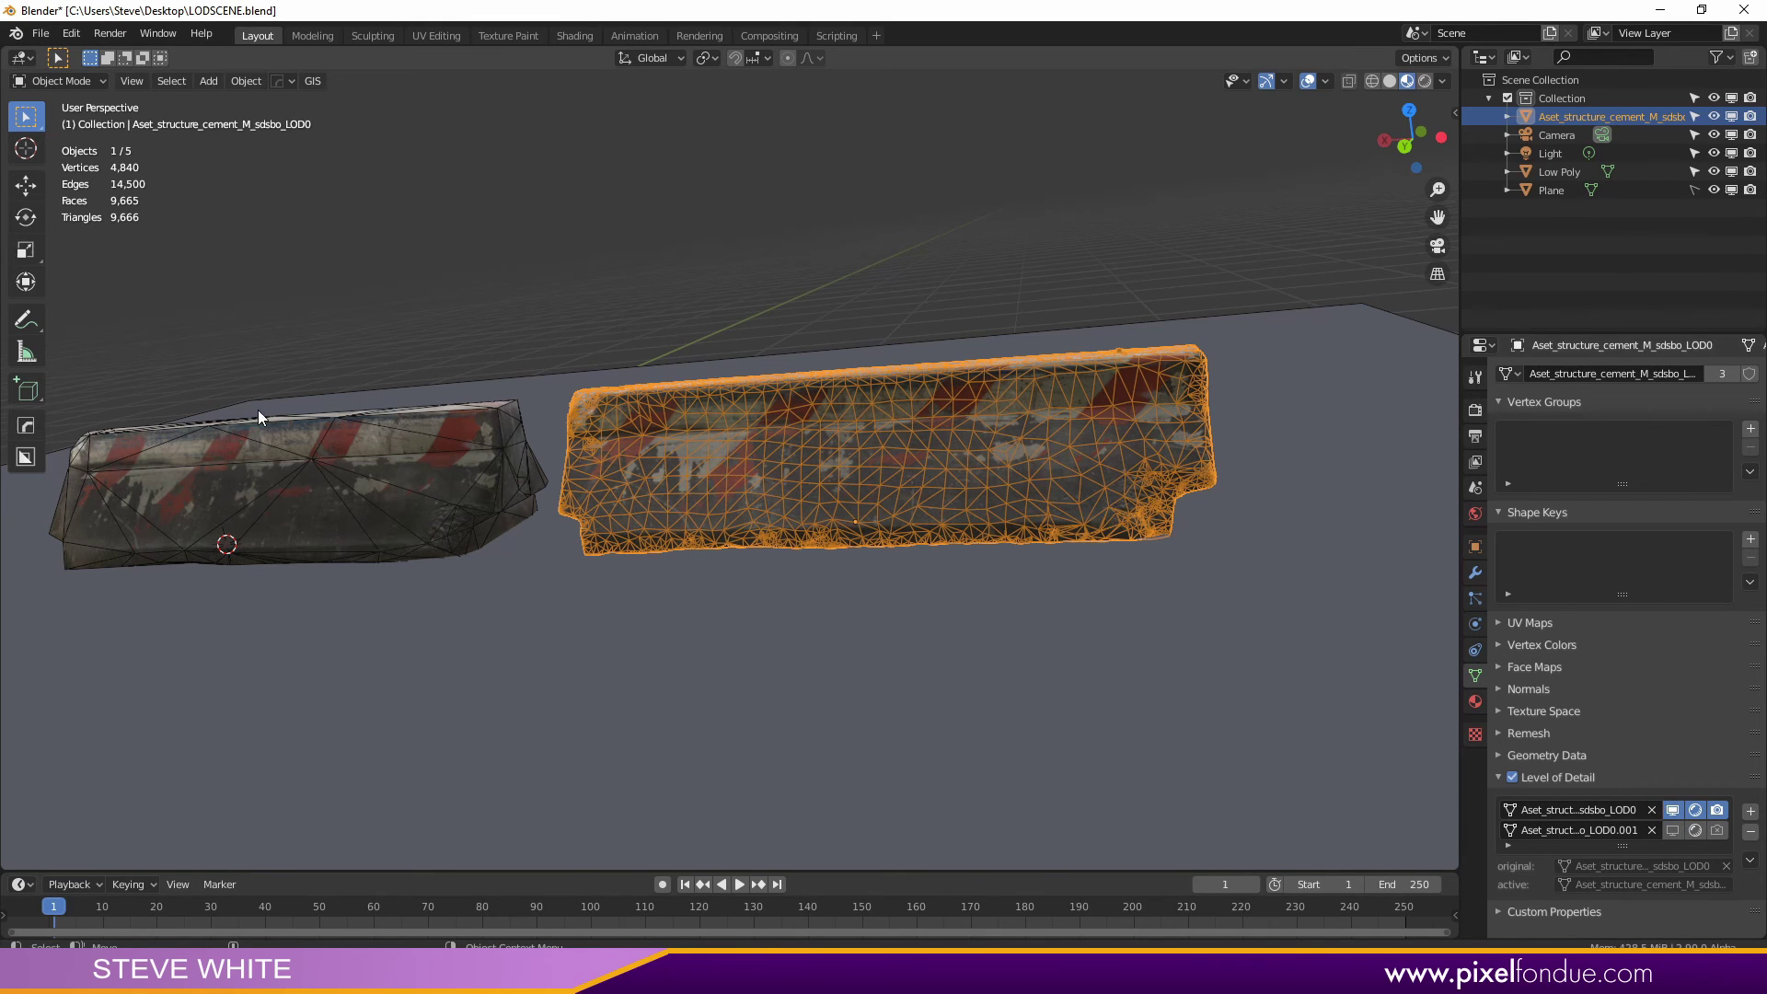
# Step: Hide Low Poly, show the barrier's LOD0.001 level in the viewport, and preview in Rendered shading
pyautogui.click(413, 451)
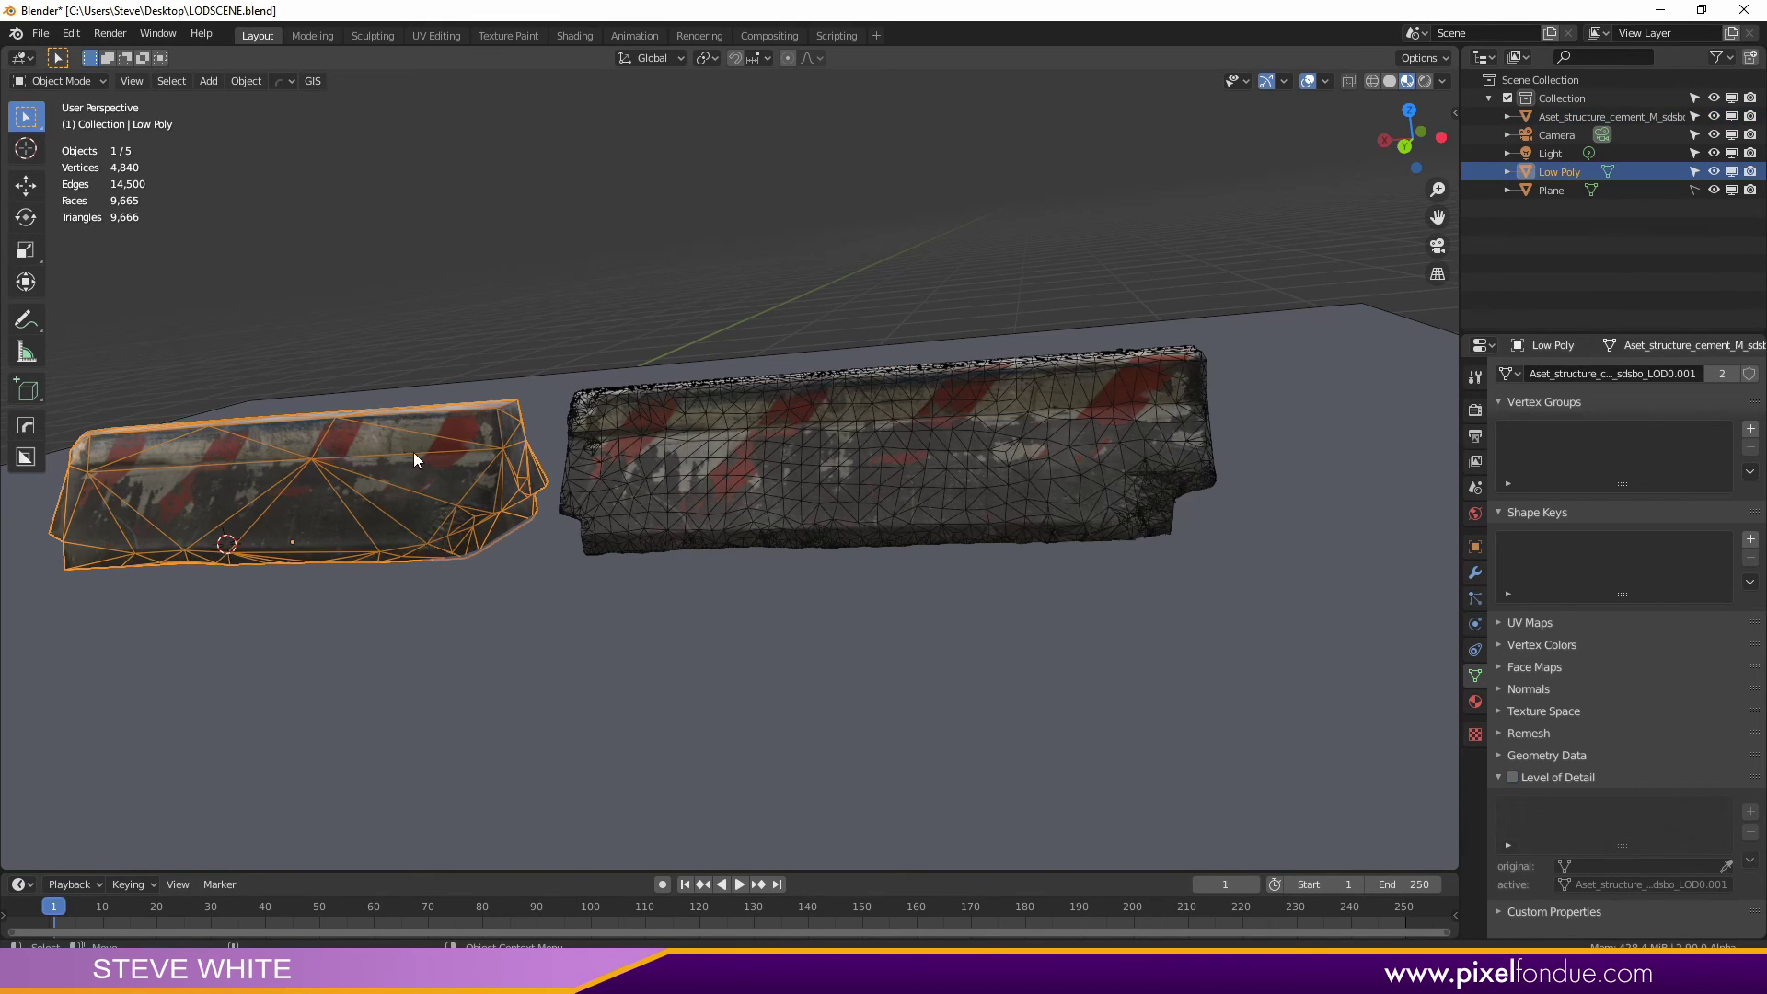
pyautogui.click(1714, 171)
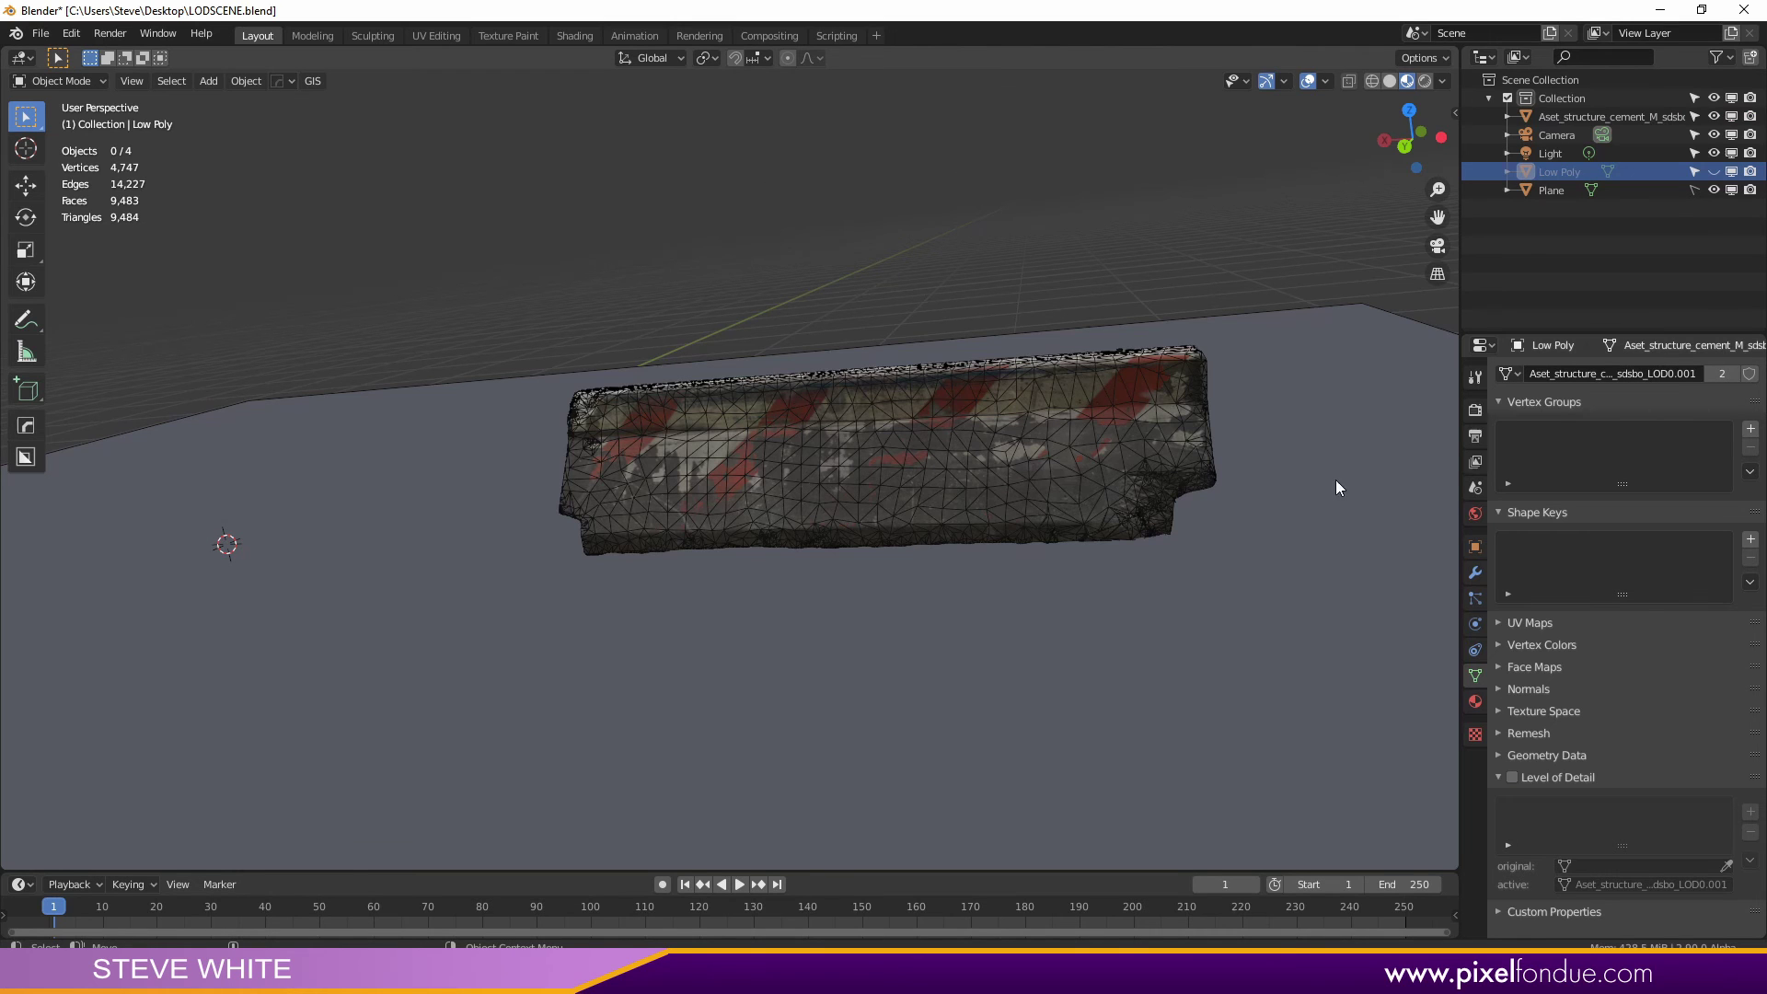
pyautogui.click(968, 440)
pyautogui.moveTo(934, 306); pyautogui.dragTo(1143, 367, button='middle')
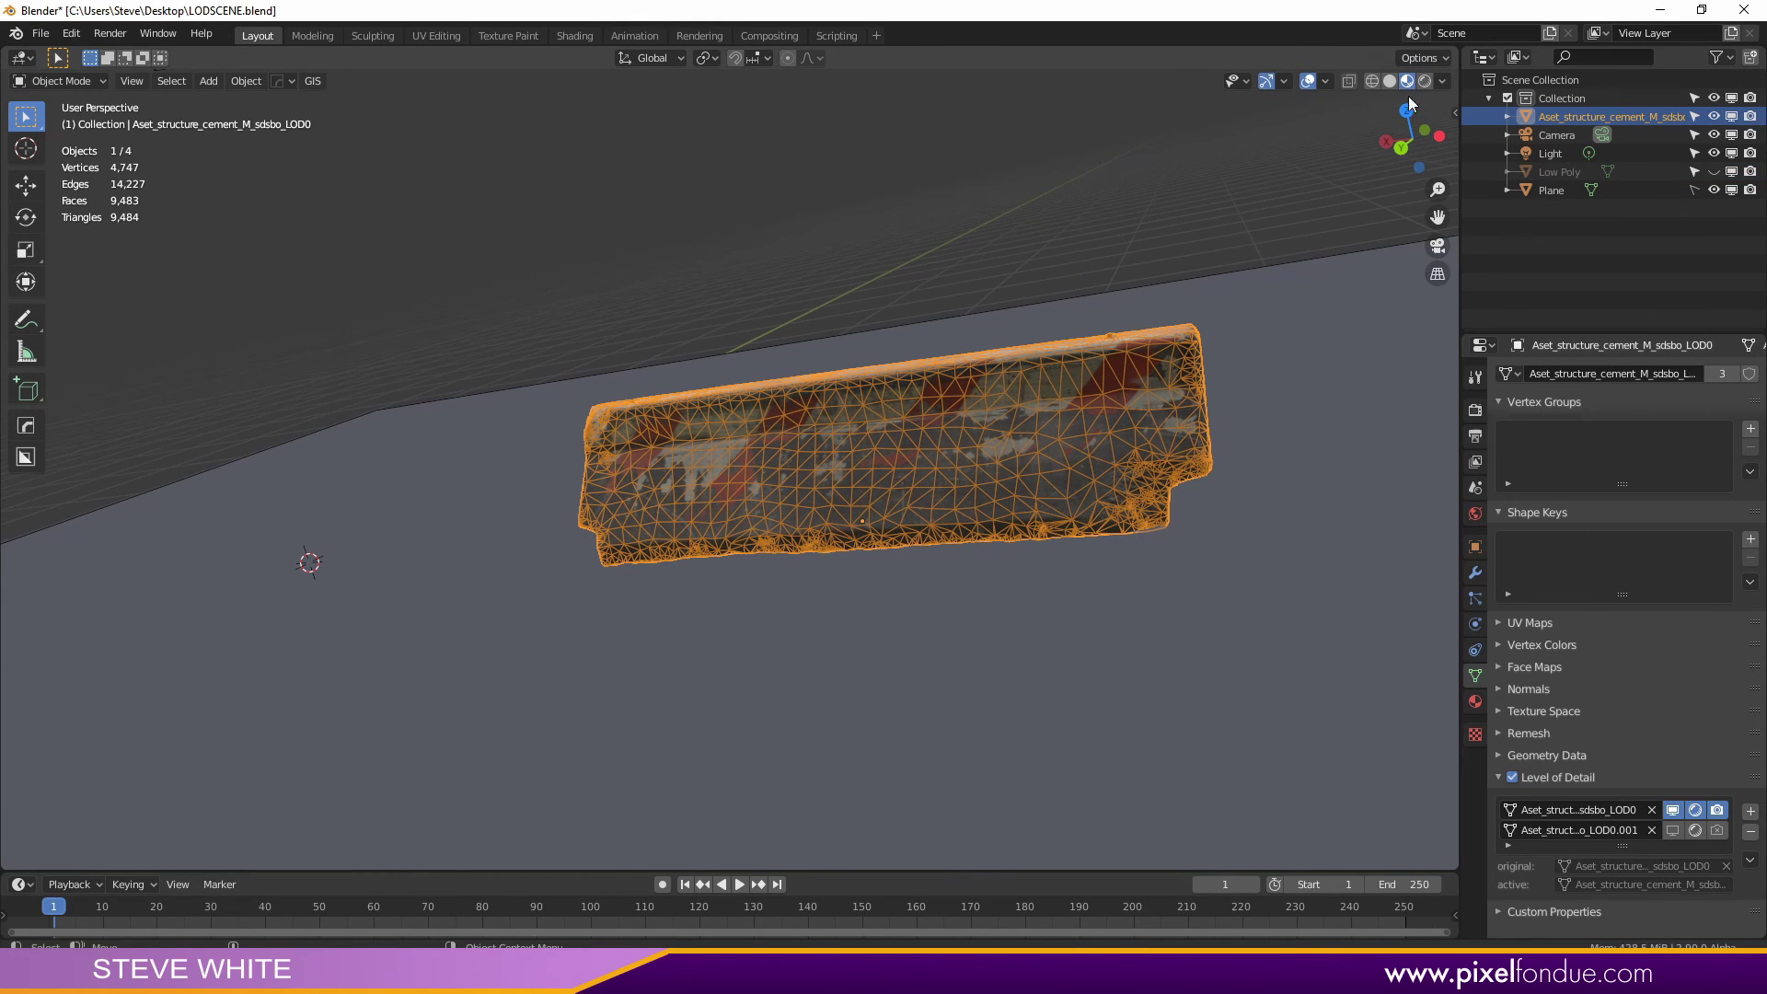
pyautogui.click(1674, 830)
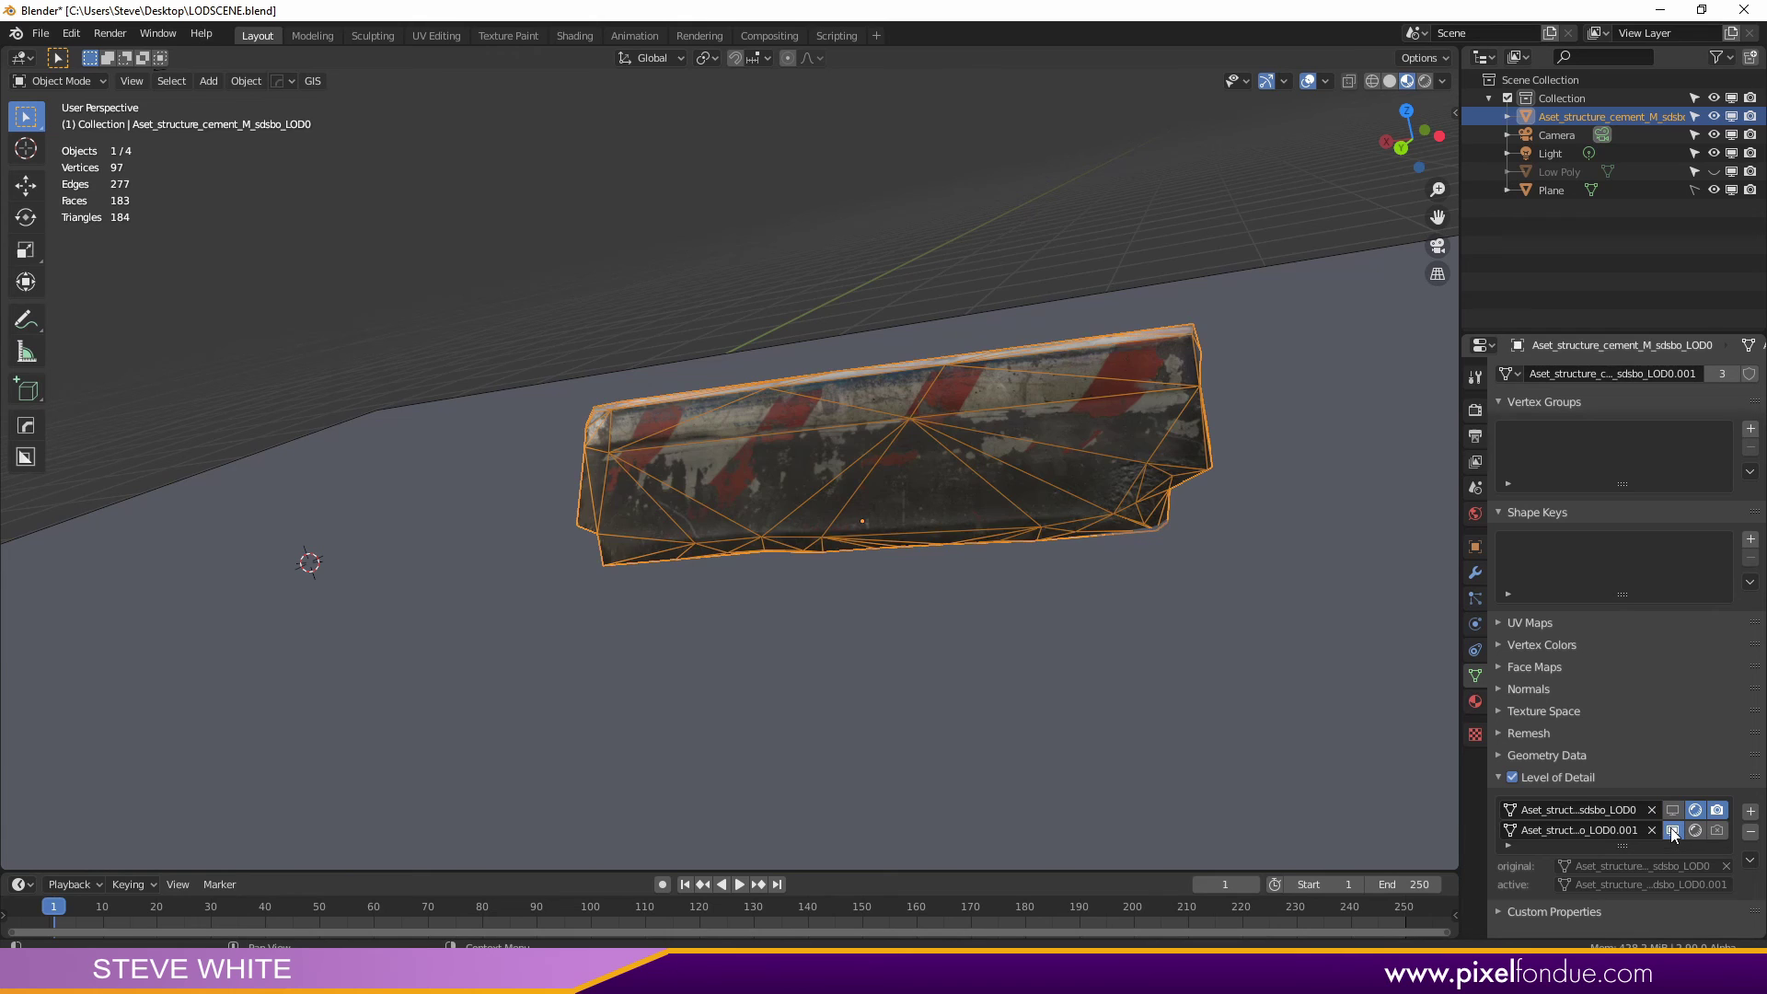
pyautogui.moveTo(1125, 321)
pyautogui.mouseDown(button='middle')
pyautogui.moveTo(965, 223)
pyautogui.moveTo(690, 571)
pyautogui.moveTo(984, 576)
pyautogui.moveTo(777, 565)
pyautogui.mouseUp(button='middle')
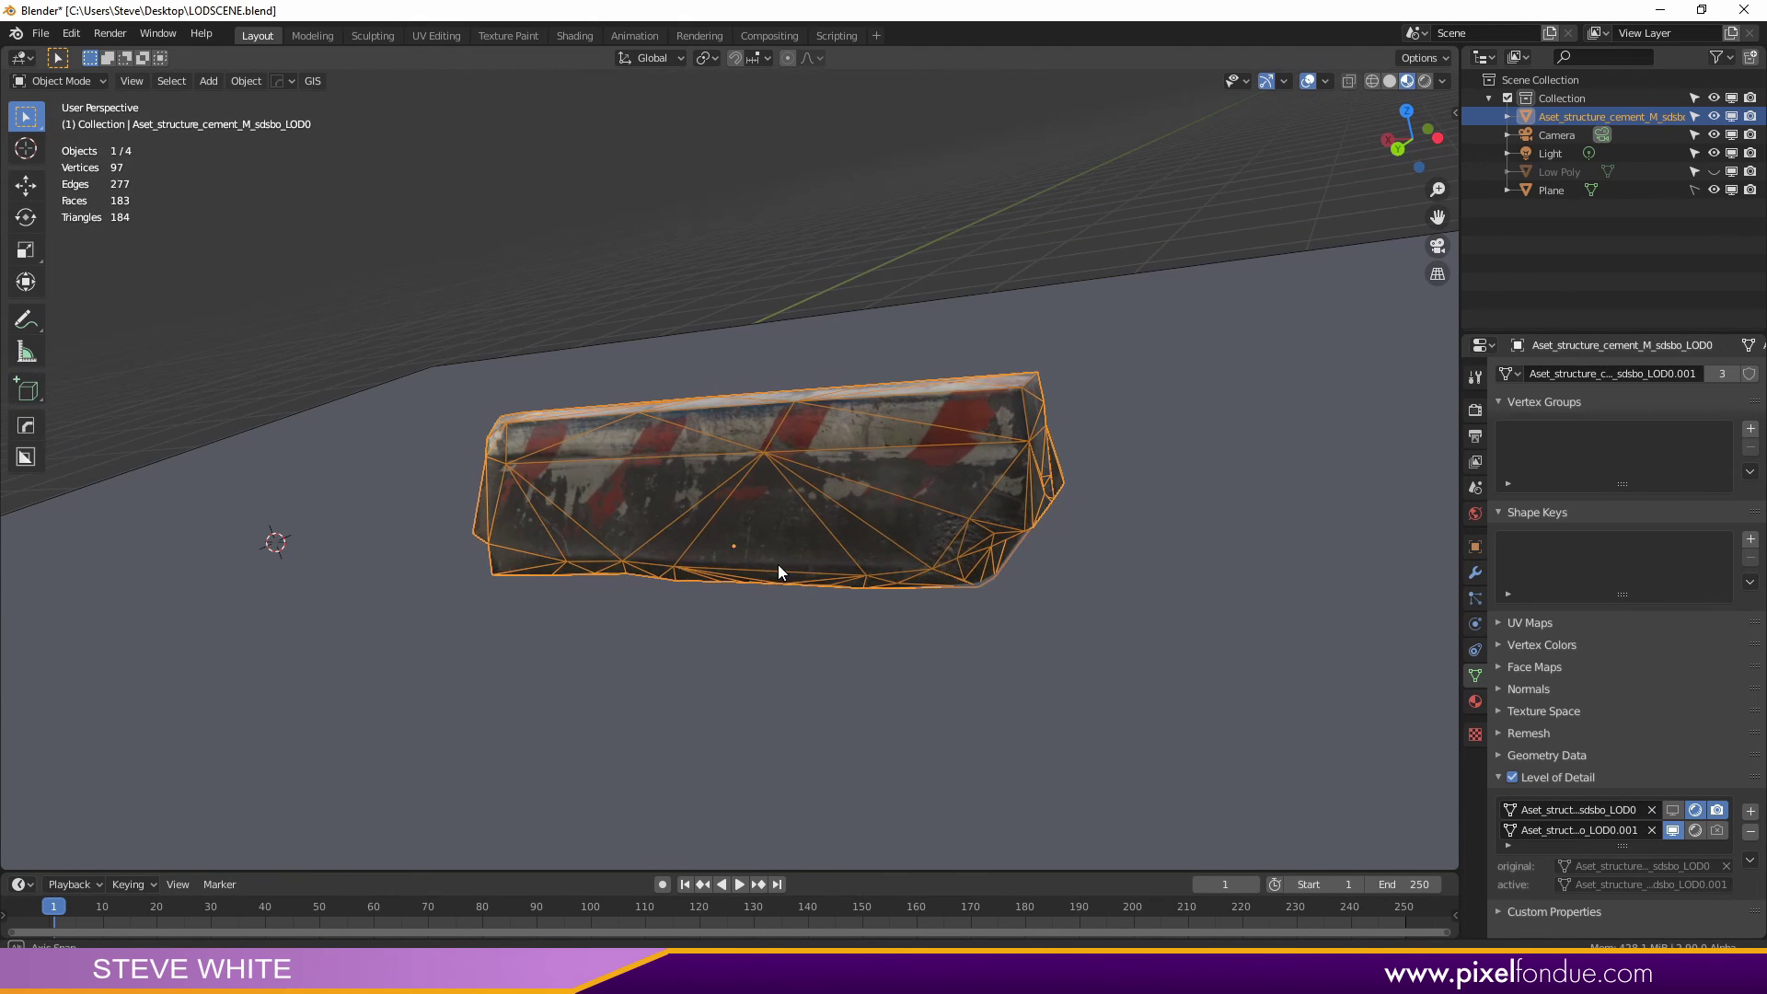
pyautogui.click(1424, 81)
# Step: Orbit the rendered barrier, then return to Solid shading and orbit around the 183-face stand-in
pyautogui.scroll(2, 898, 489)
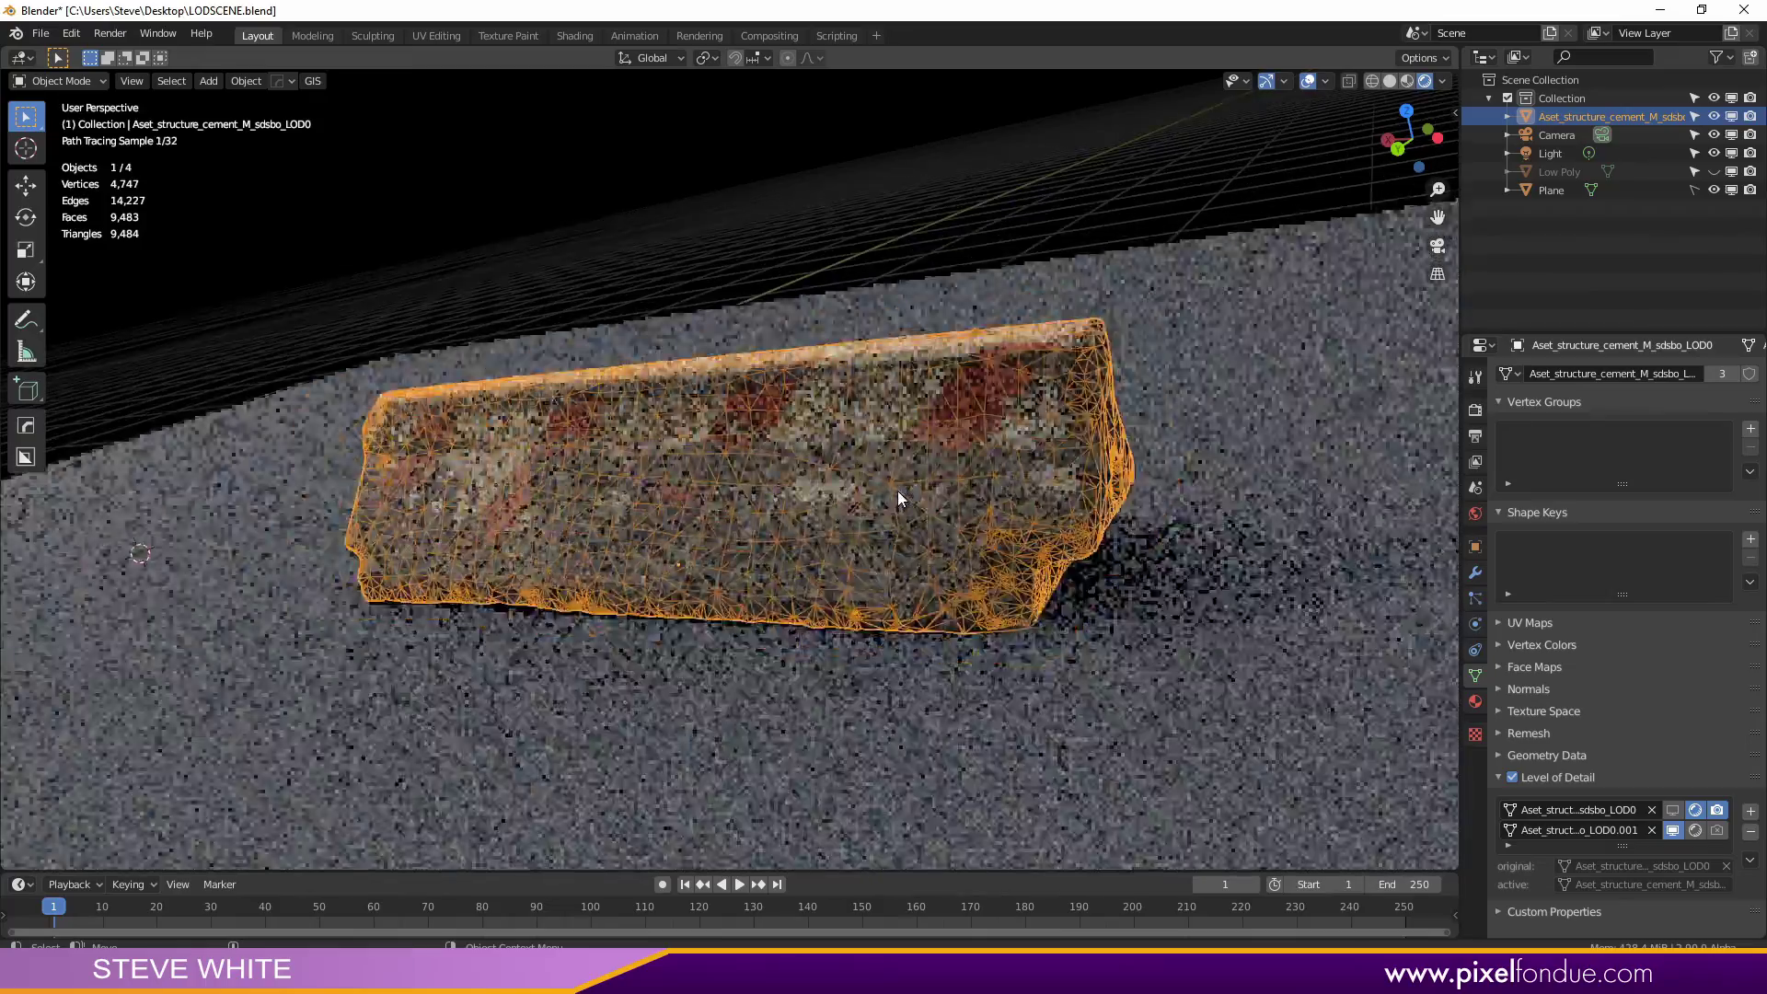
pyautogui.moveTo(898, 493)
pyautogui.mouseDown(button='middle')
pyautogui.moveTo(935, 517)
pyautogui.moveTo(881, 527)
pyautogui.moveTo(975, 516)
pyautogui.mouseUp(button='middle')
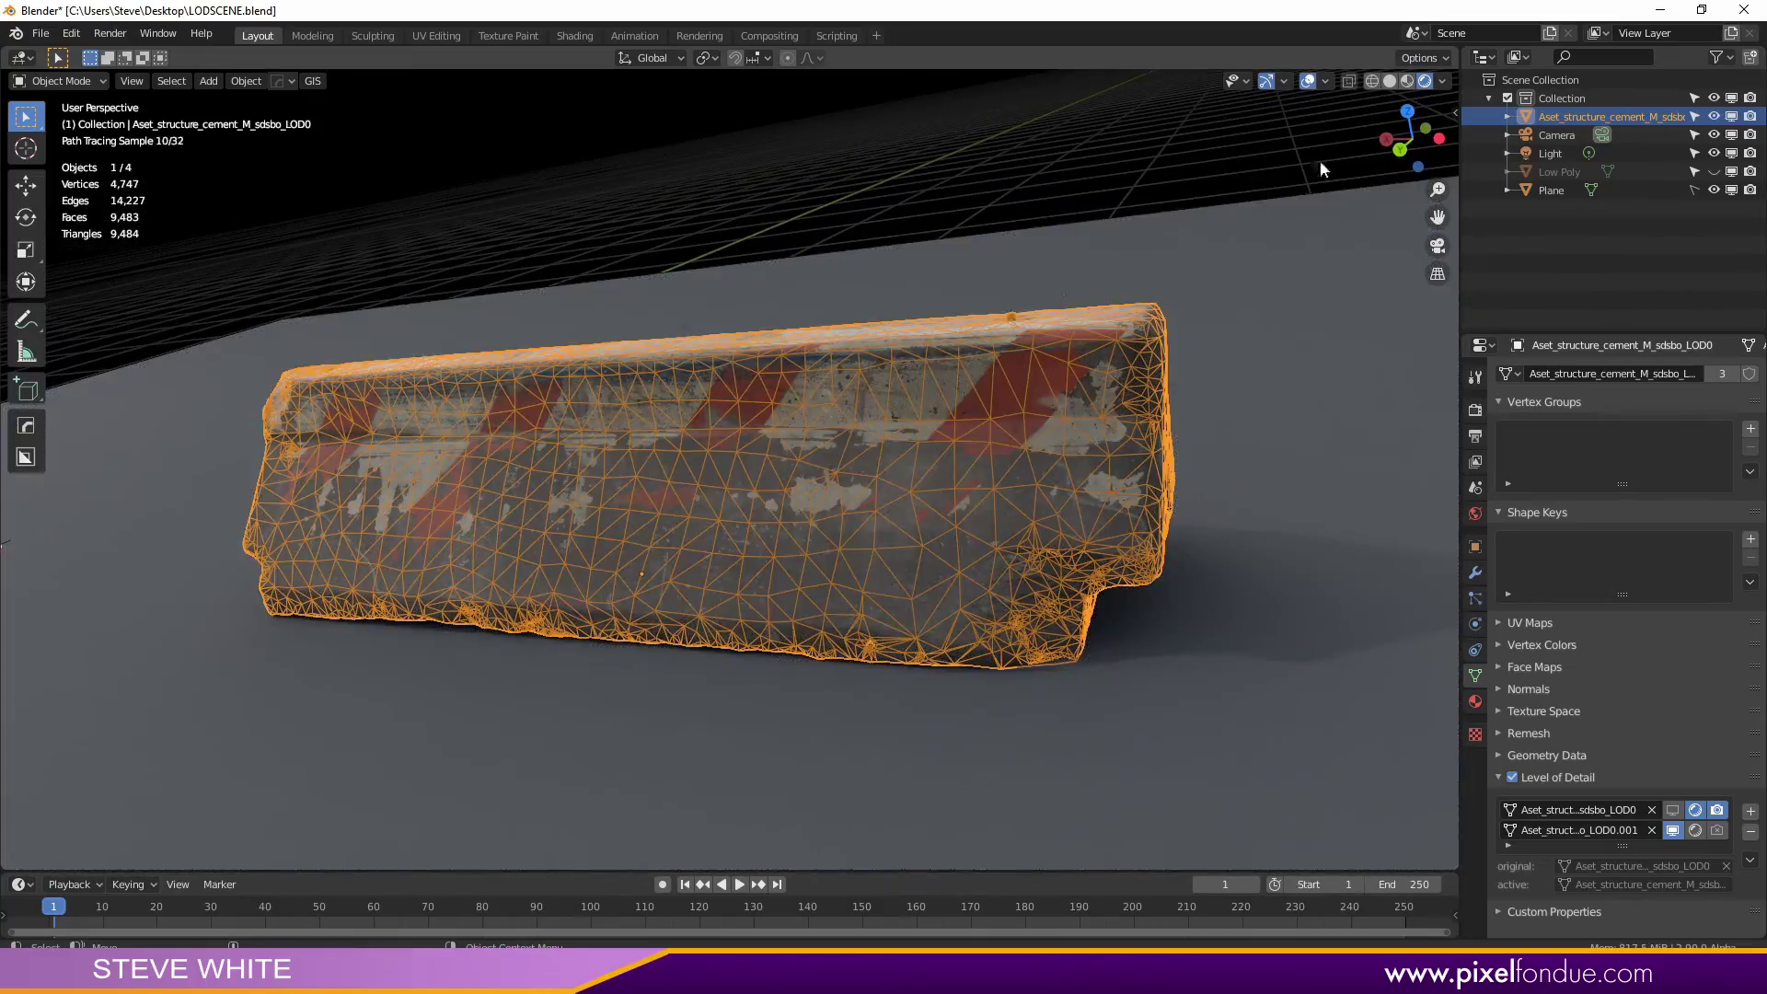
pyautogui.click(1390, 81)
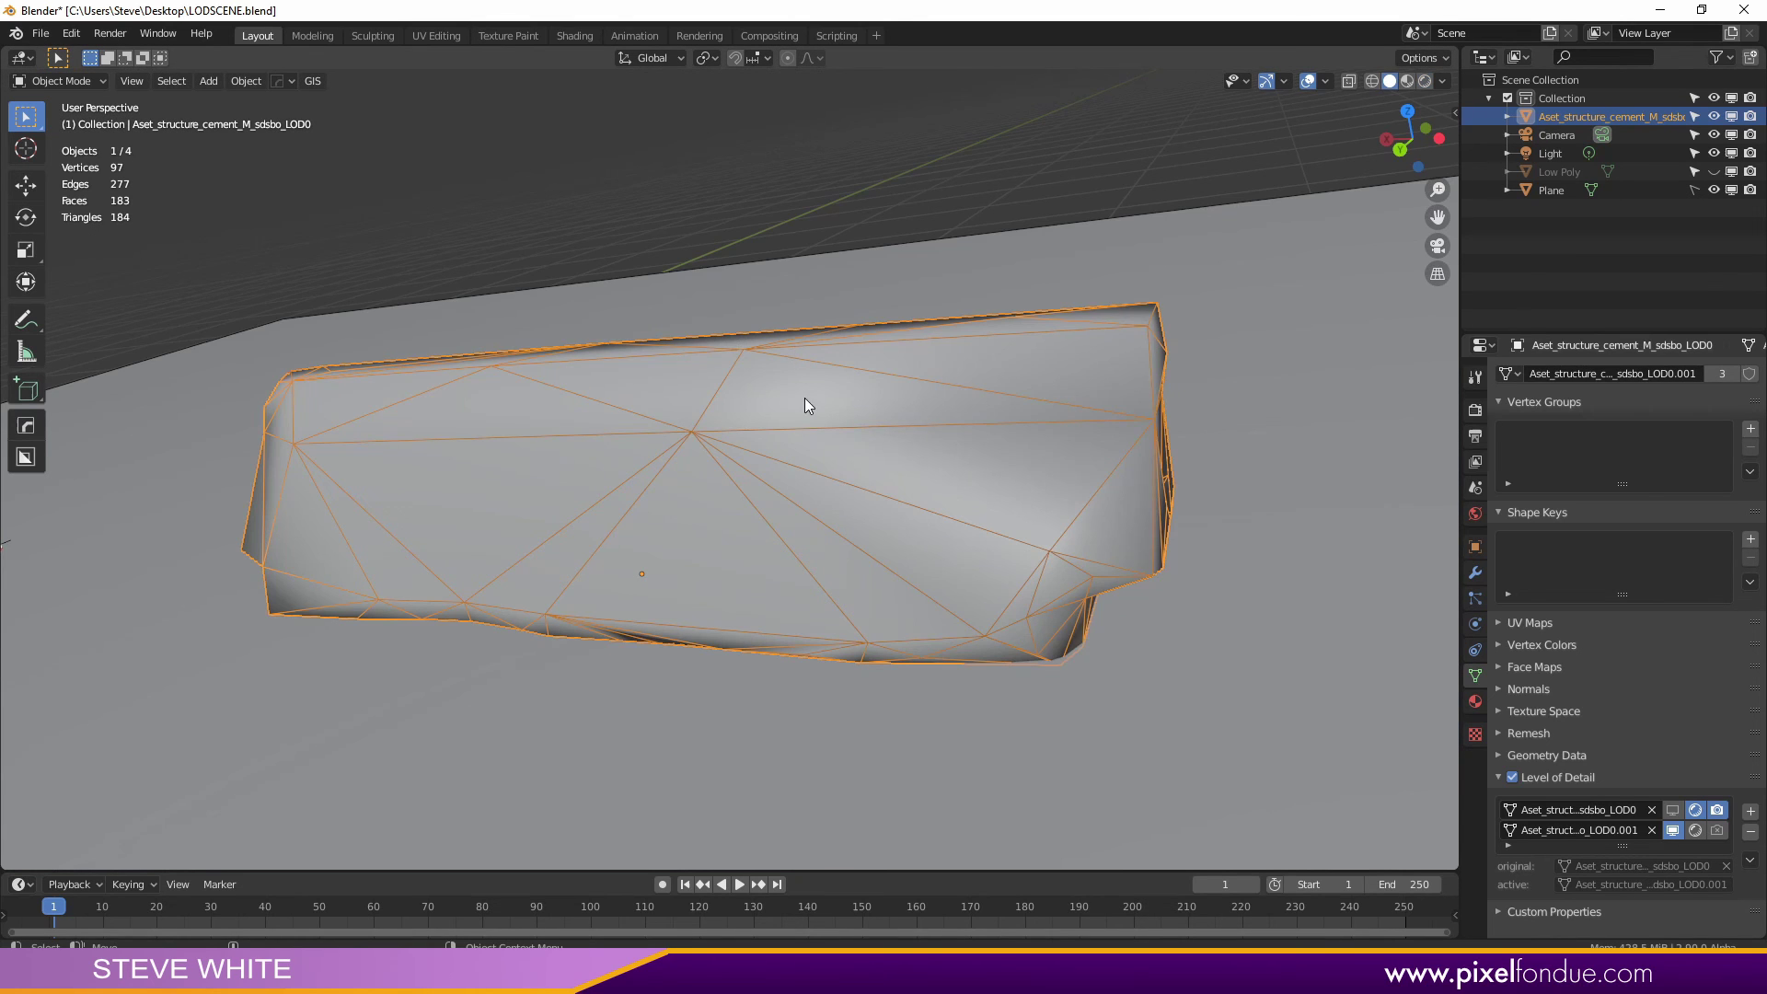
pyautogui.moveTo(804, 397); pyautogui.dragTo(839, 456, button='middle')
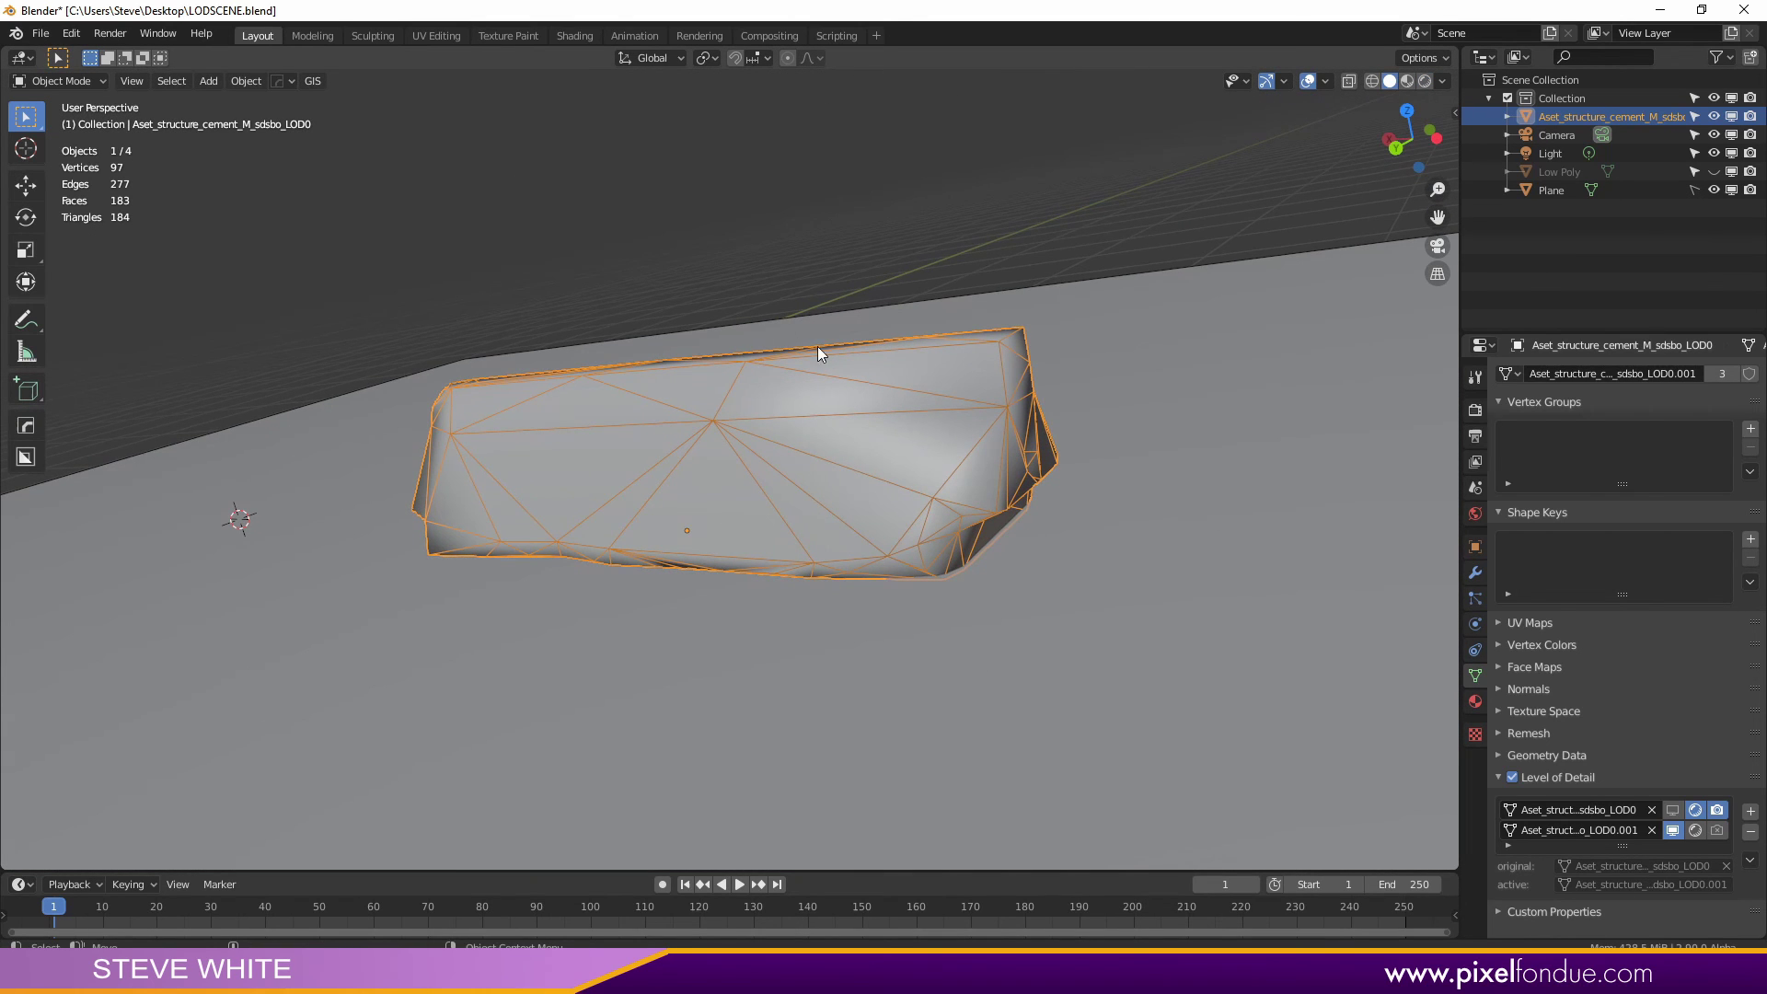
pyautogui.moveTo(818, 346); pyautogui.dragTo(856, 467, button='middle')
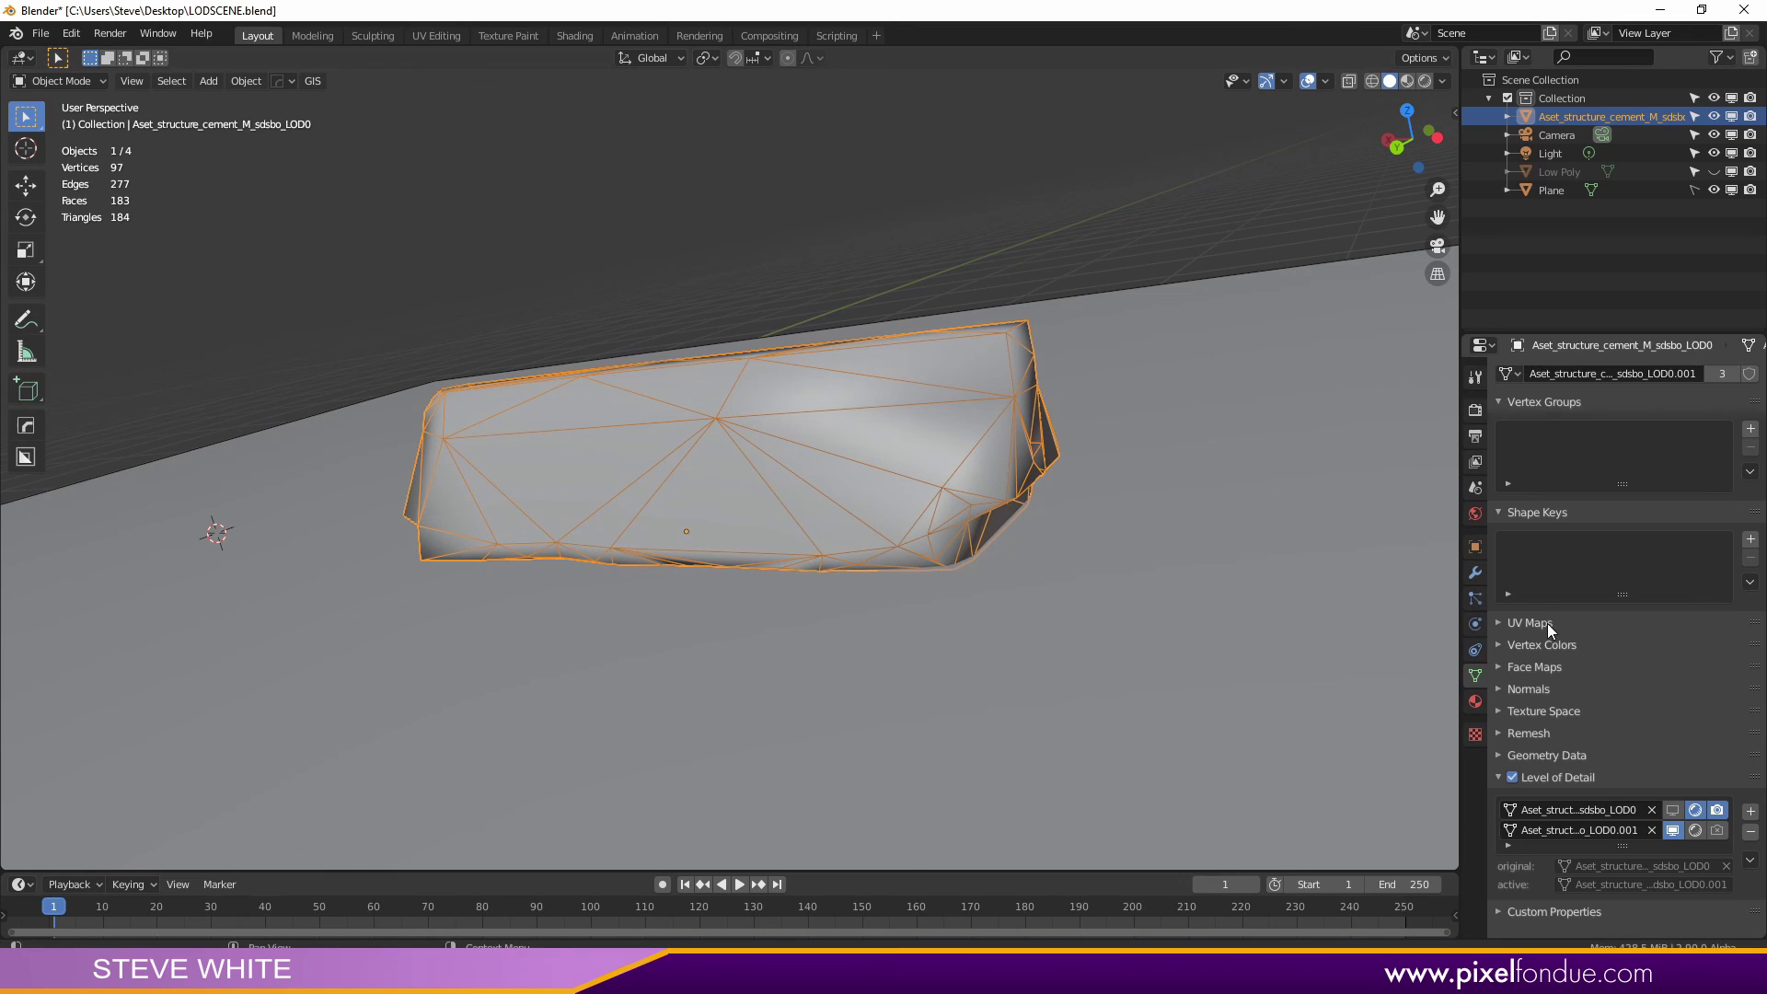